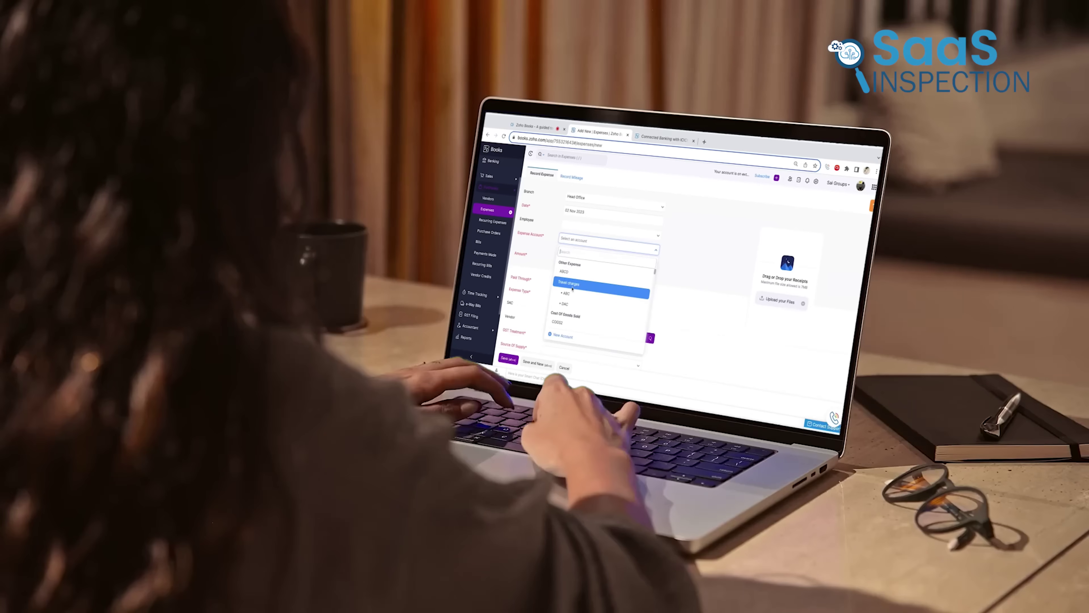
Charge a 5000 expense to Travel charges and choose its Paid Through account
left_click(572, 284)
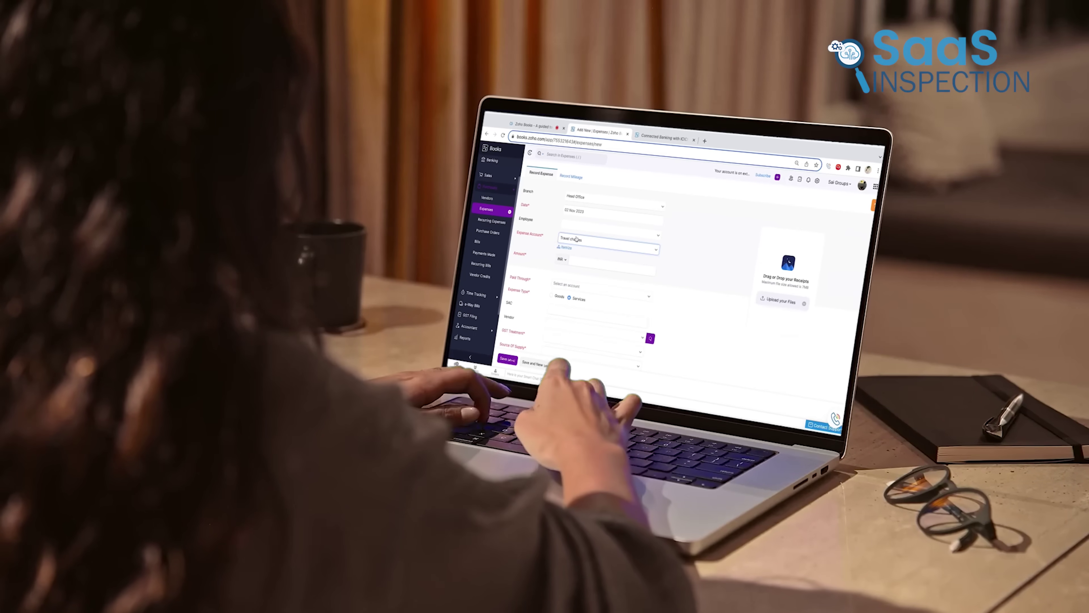
left_click(587, 263)
type("5000")
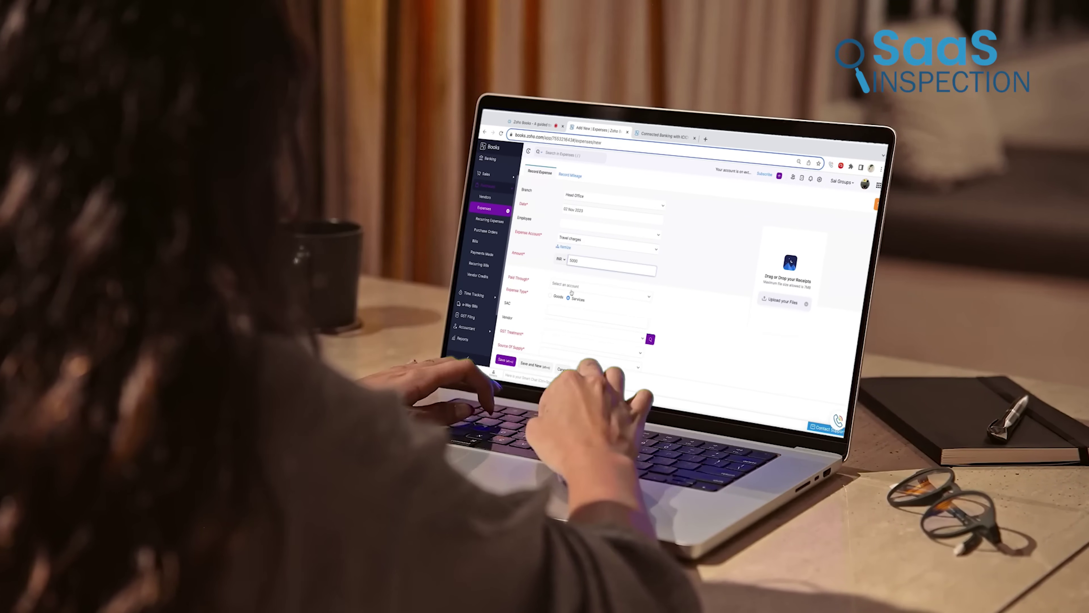
left_click(572, 285)
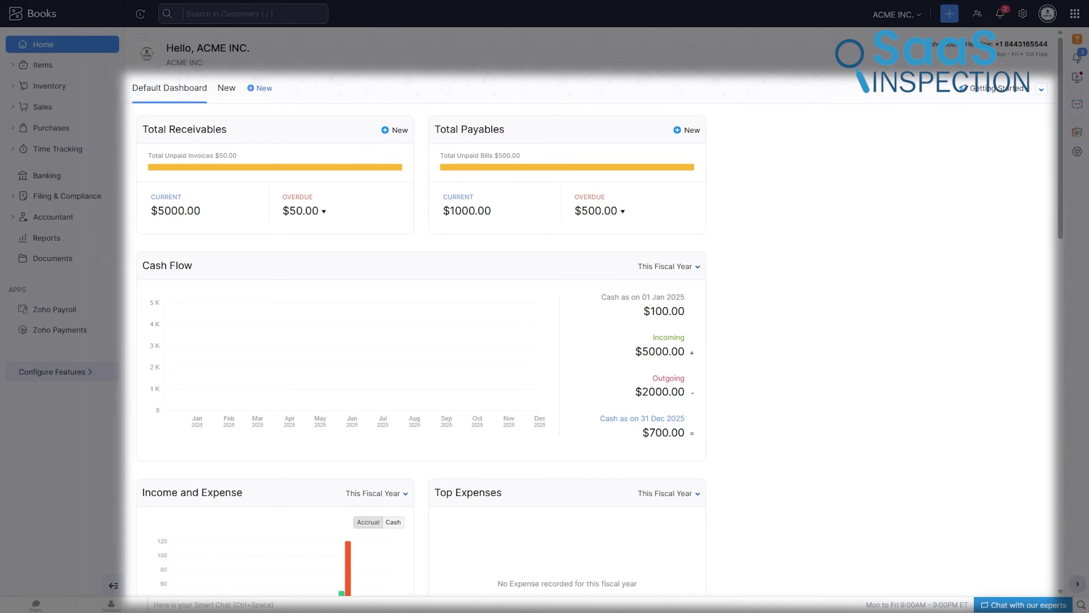
Scroll through the home dashboard's receivables, payables, cash flow and income-expense cards
scroll(852, 285, "down", 3)
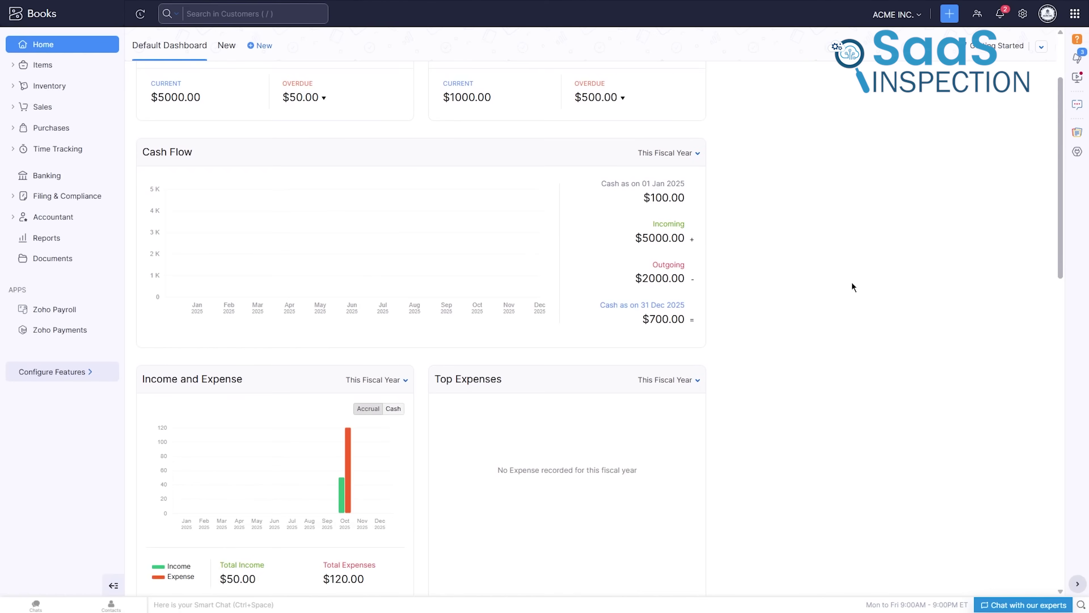
scroll(852, 283, "down", 4)
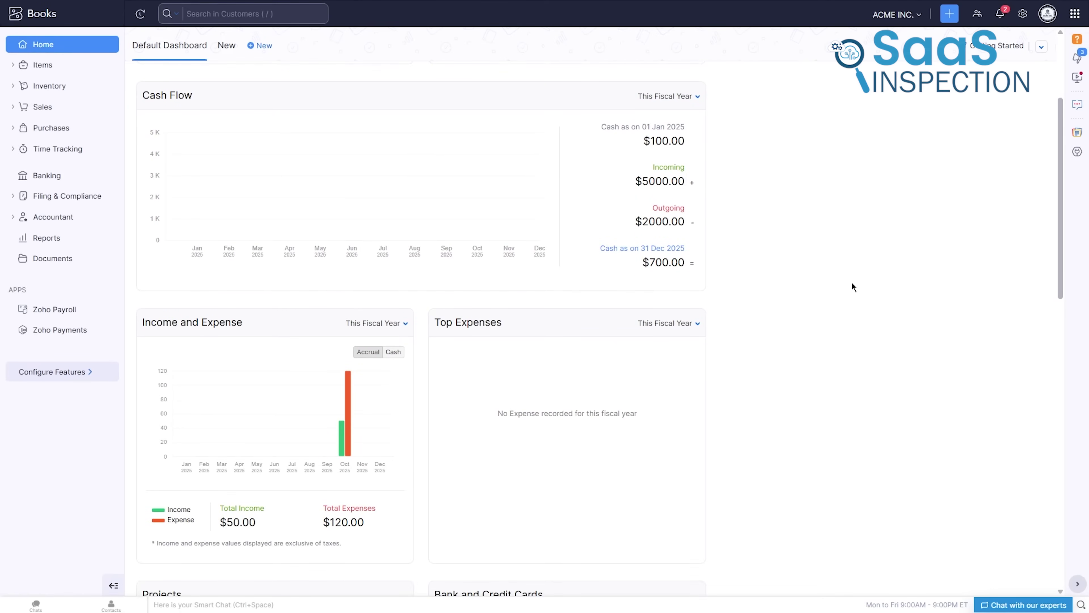
scroll(851, 287, "down", 3)
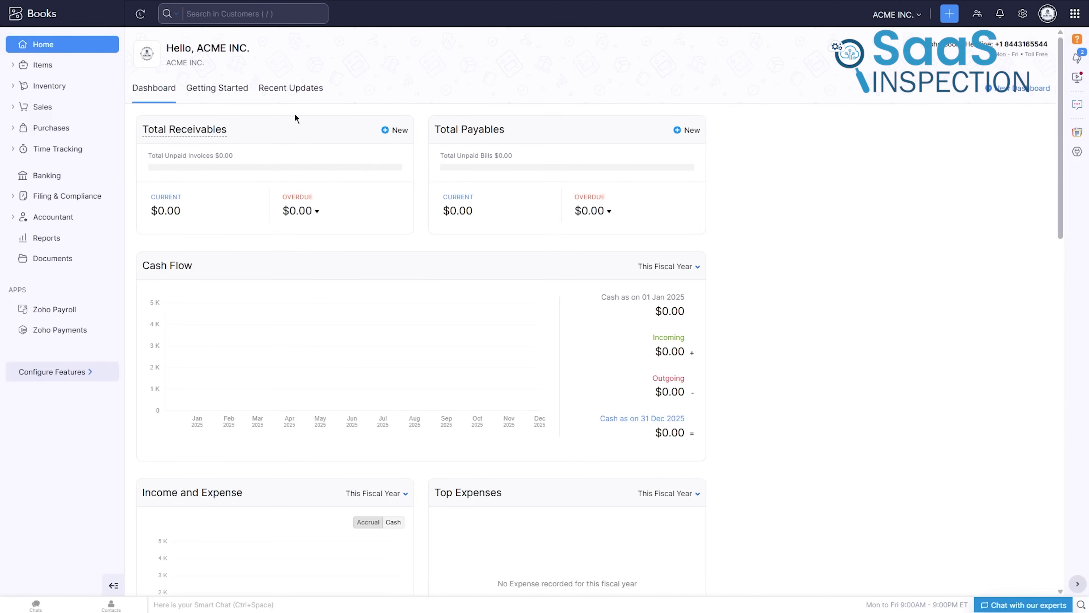
left_click(234, 91)
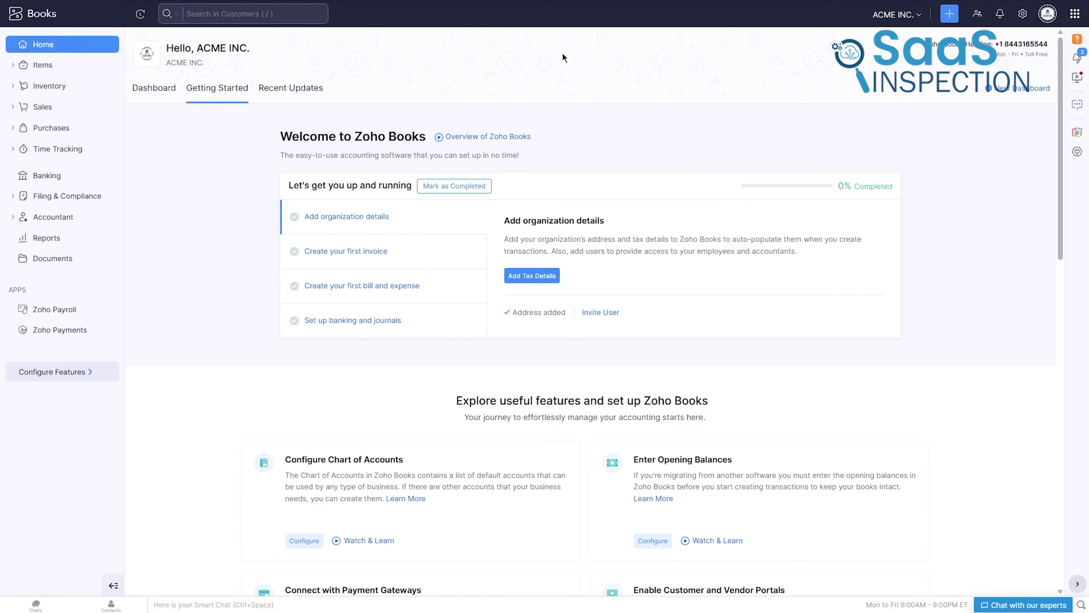
scroll(848, 320, "down", 5)
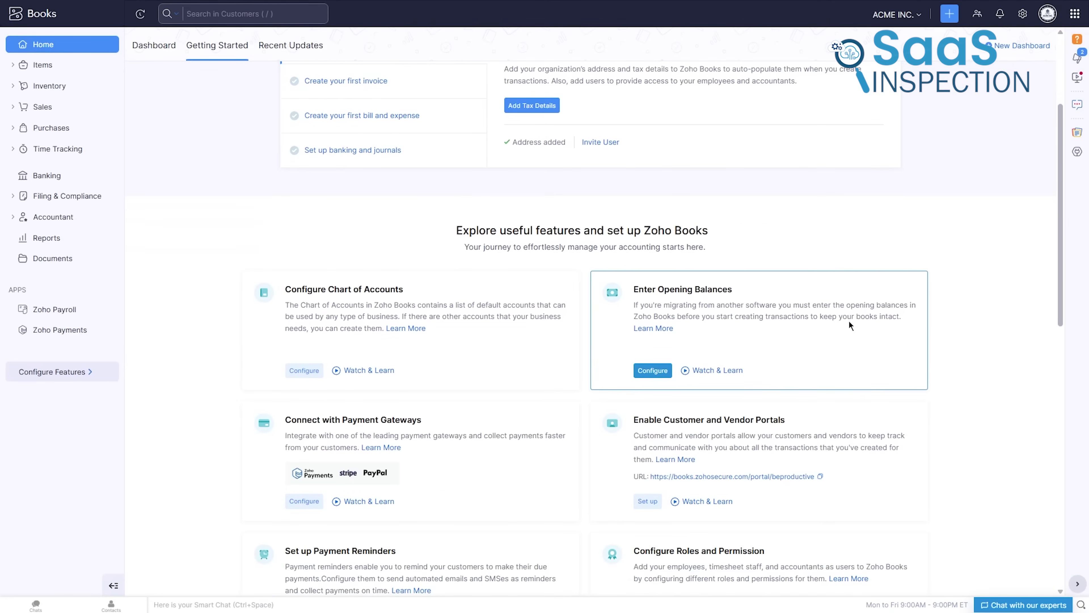
scroll(848, 320, "down", 1)
scroll(940, 293, "down", 5)
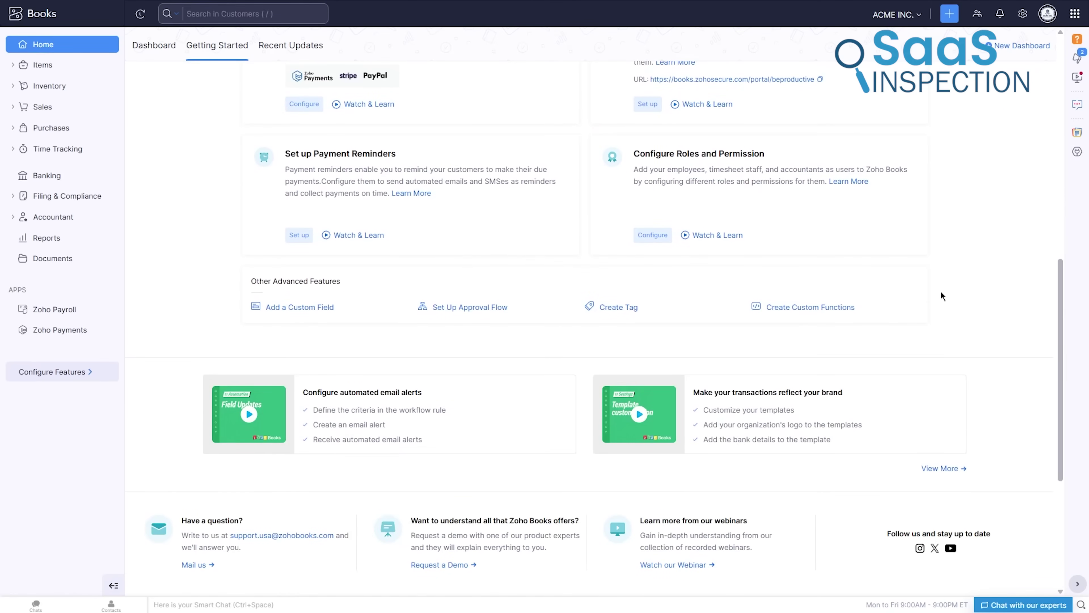
scroll(940, 292, "down", 5)
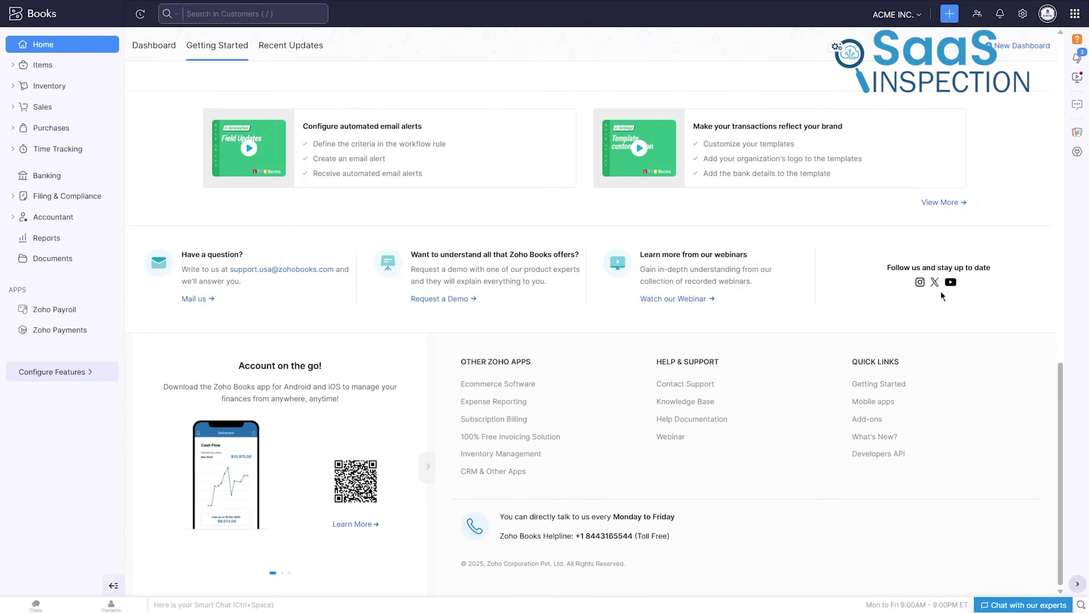
scroll(941, 291, "up", 15)
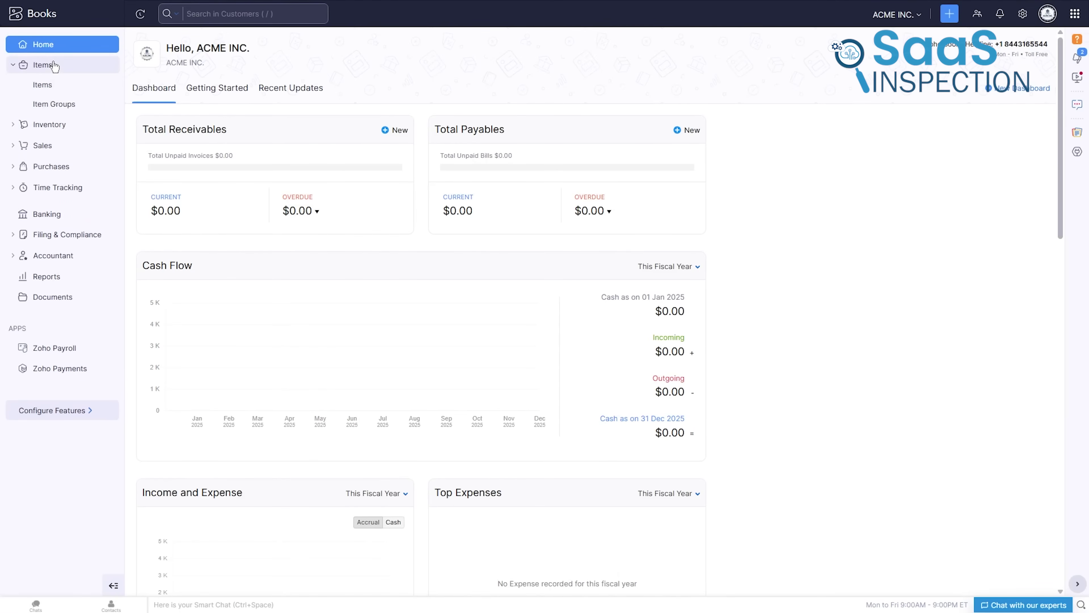
Add item Phone with a $50 selling price and $120 cost, save it, dismiss the stock notice
left_click(48, 86)
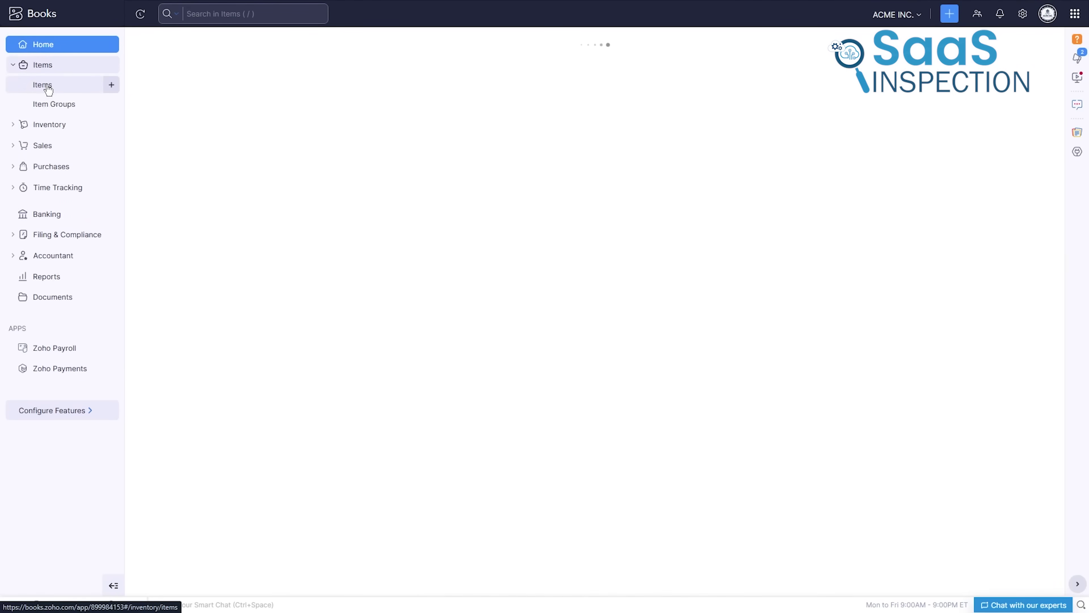
left_click(112, 85)
type("Phon")
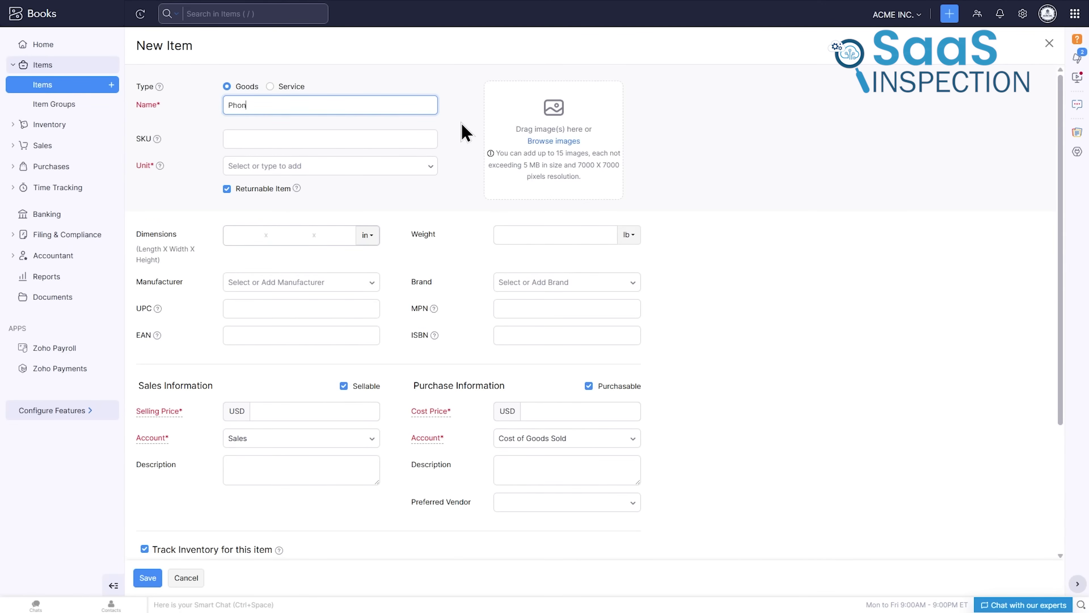
left_click(315, 410)
type("50")
scroll(712, 255, "down", 4)
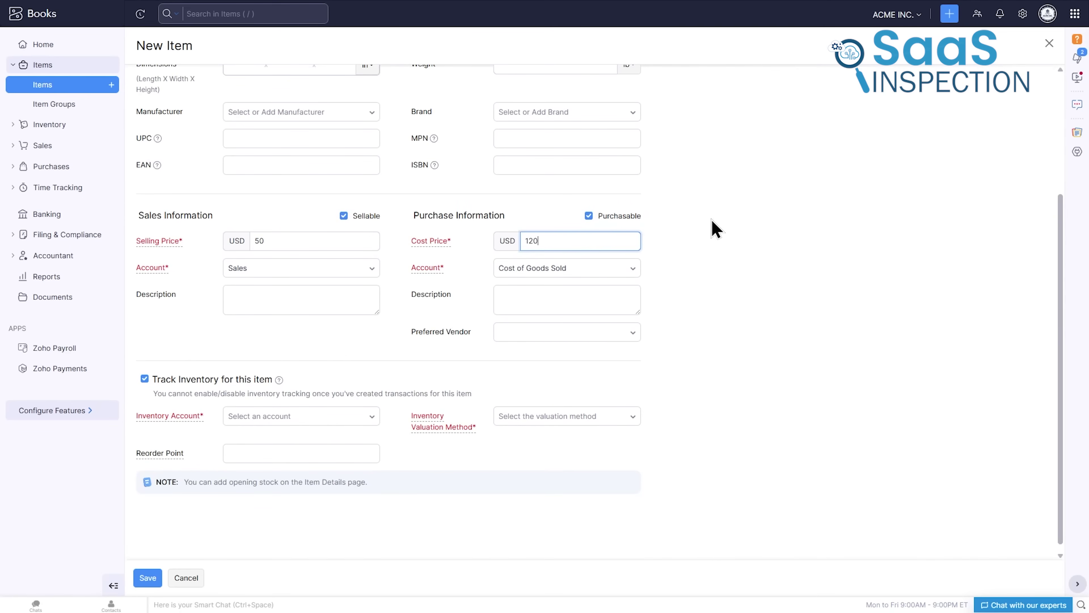
left_click(148, 577)
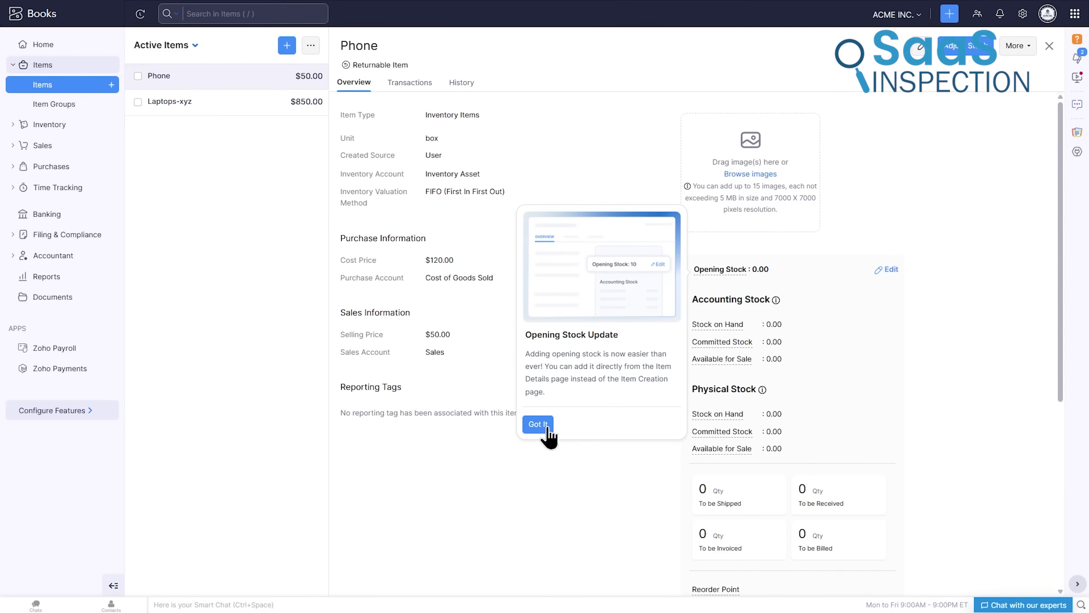
left_click(539, 425)
scroll(503, 515, "down", 4)
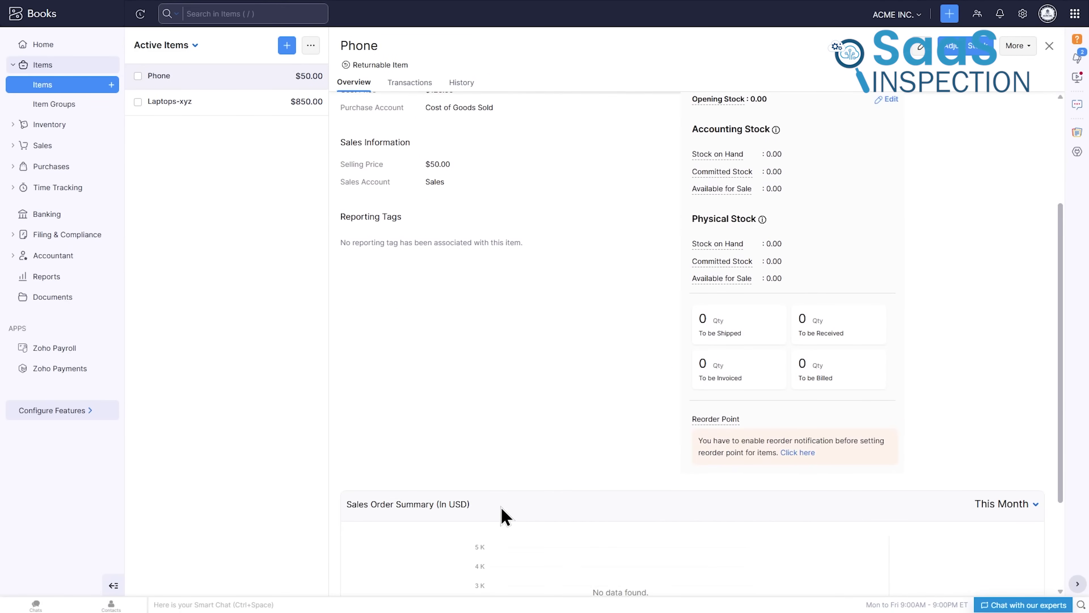
scroll(504, 515, "up", 4)
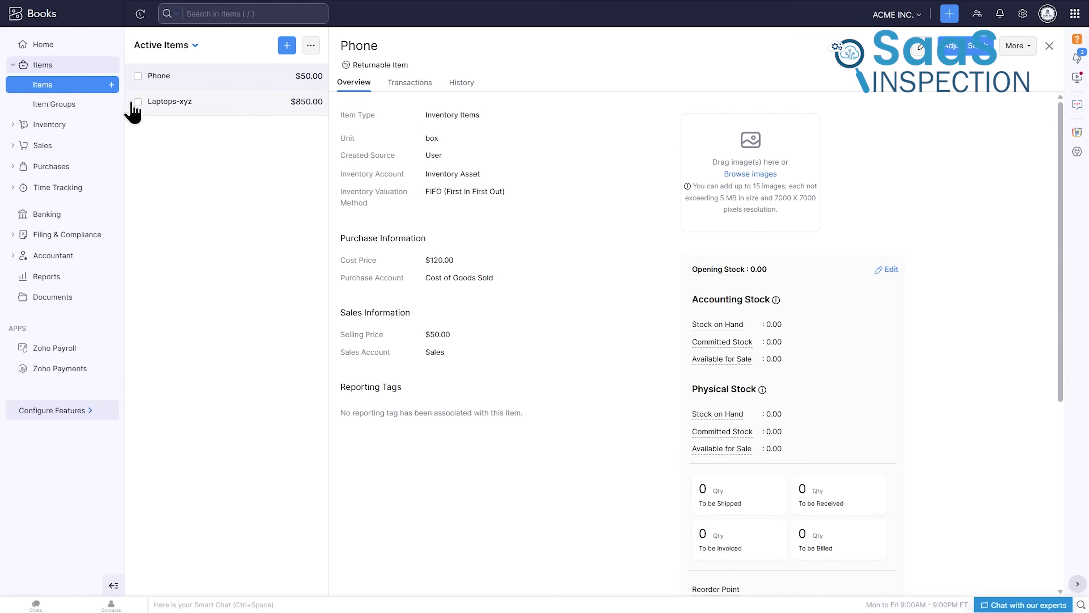
In Item Groups, have SKUs generated automatically for the Phones group's items
left_click(75, 108)
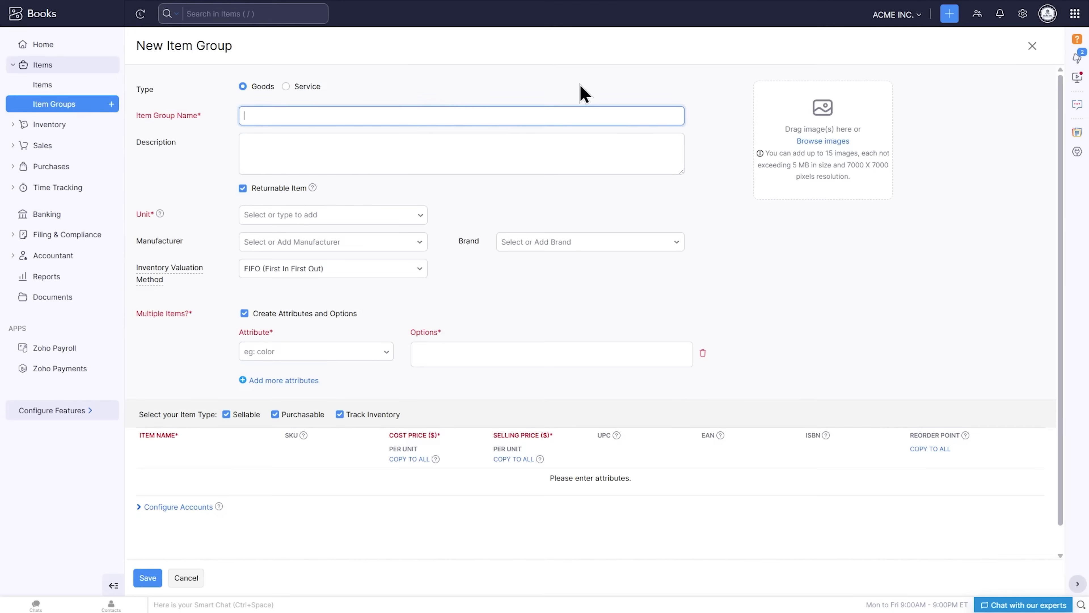
scroll(511, 287, "down", 1)
left_click(346, 326)
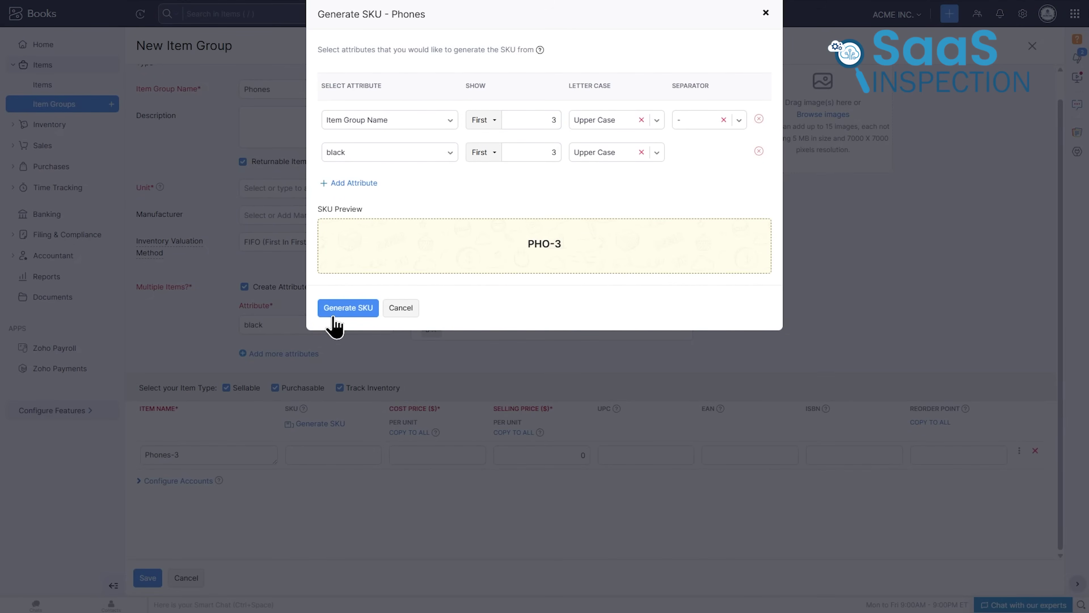
left_click(348, 308)
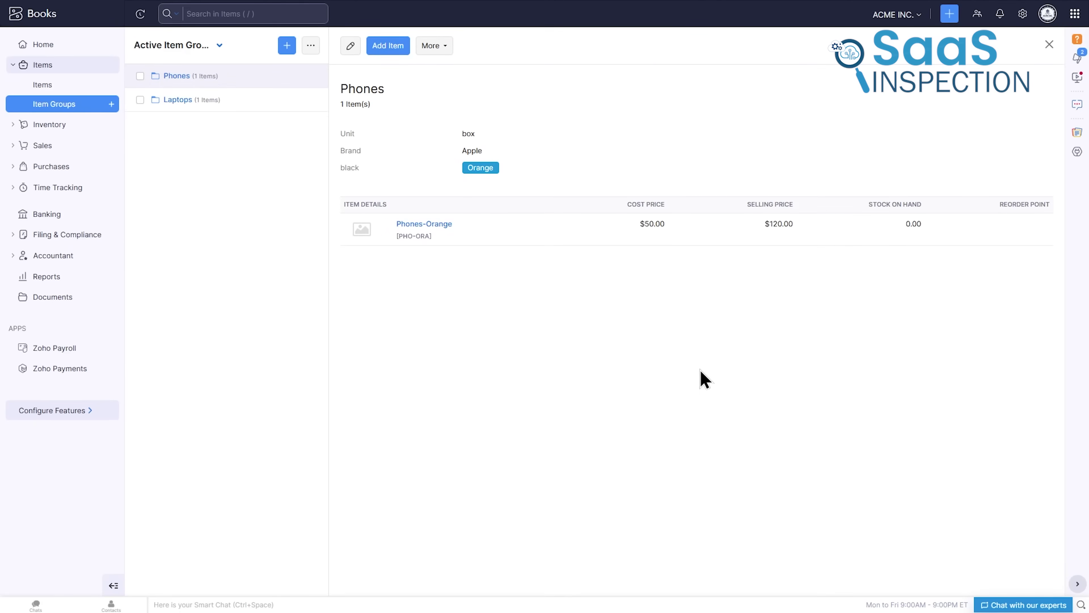
Open Phones-Orange and review its details, stock and sales summary
left_click(628, 234)
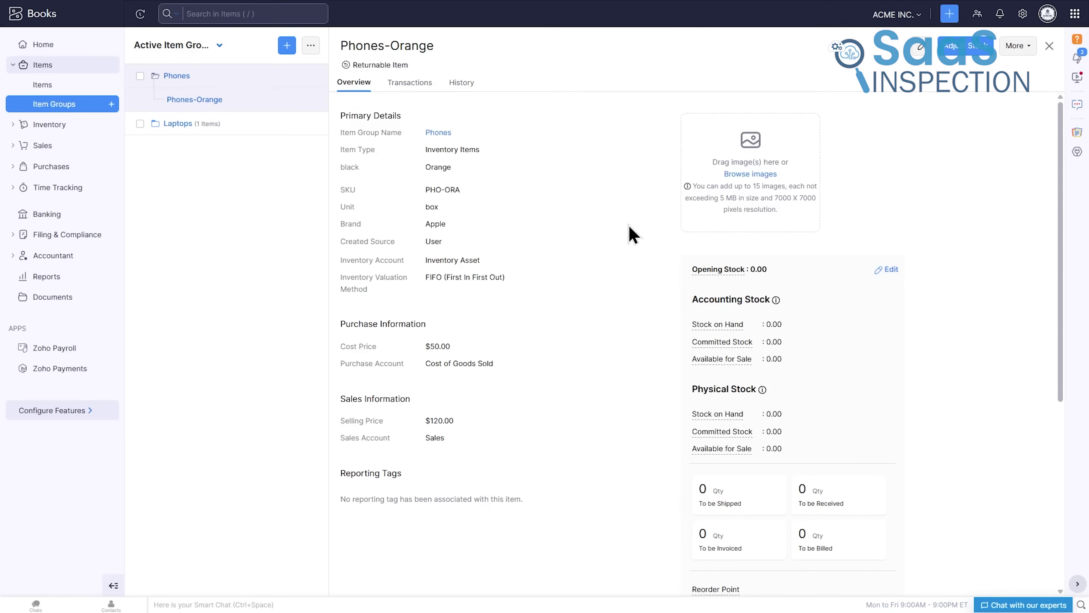
scroll(630, 234, "down", 4)
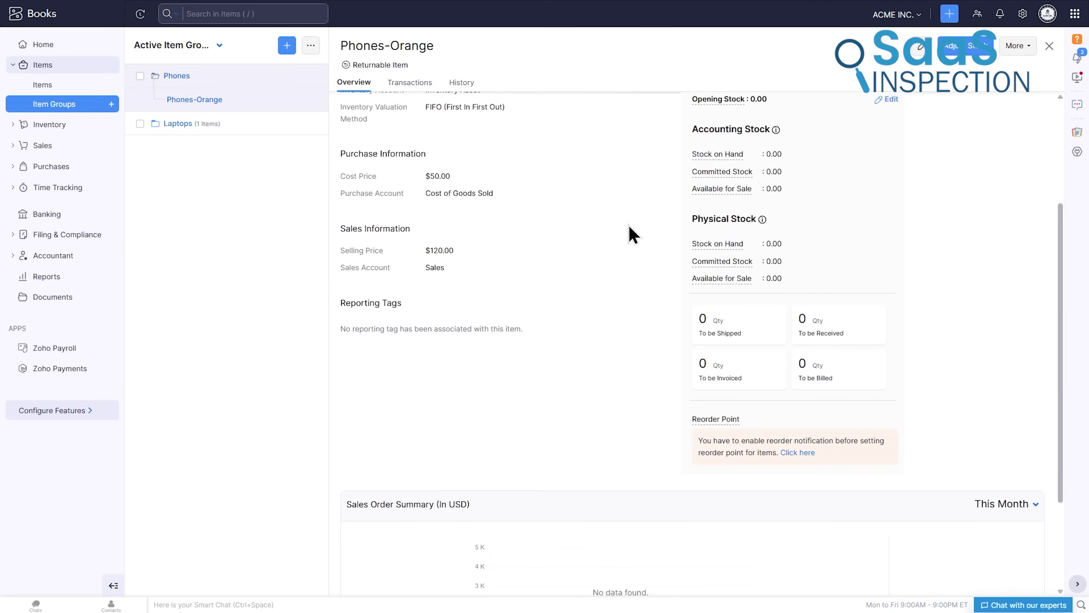
scroll(632, 233, "up", 4)
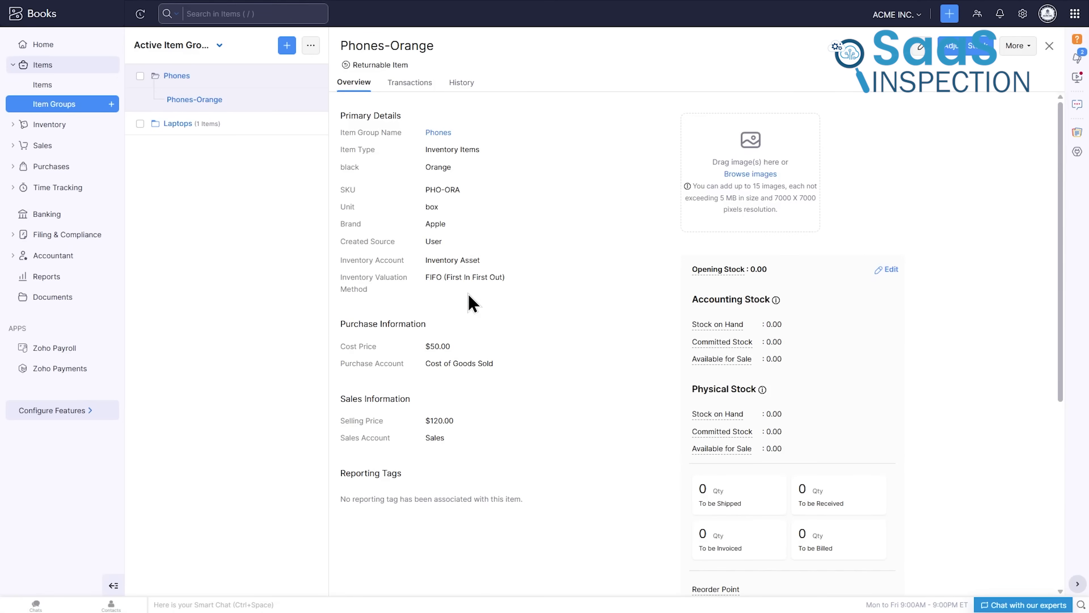
scroll(601, 255, "down", 3)
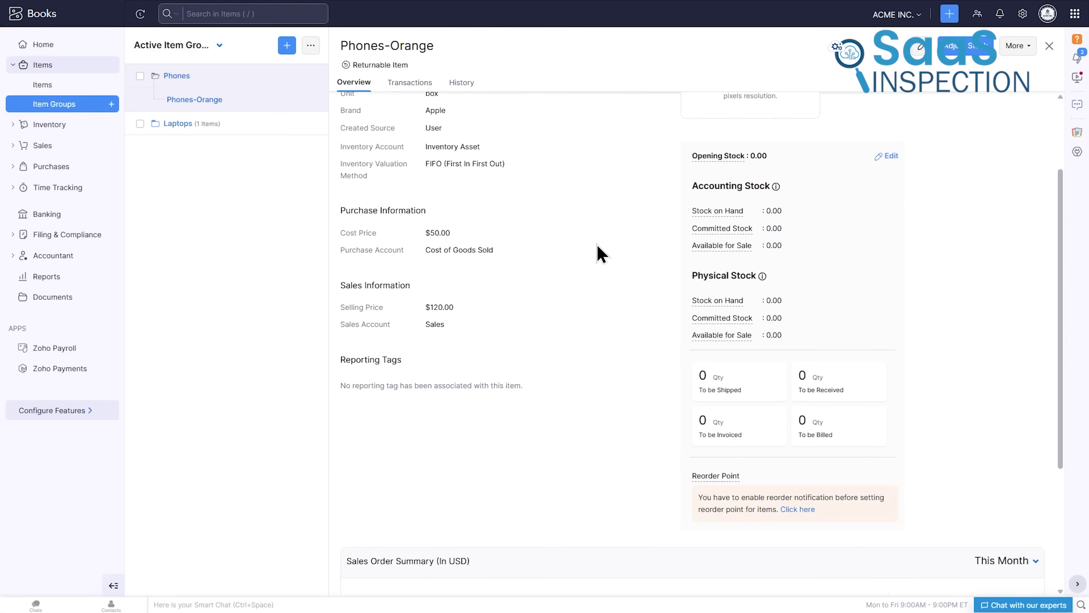
scroll(600, 253, "down", 4)
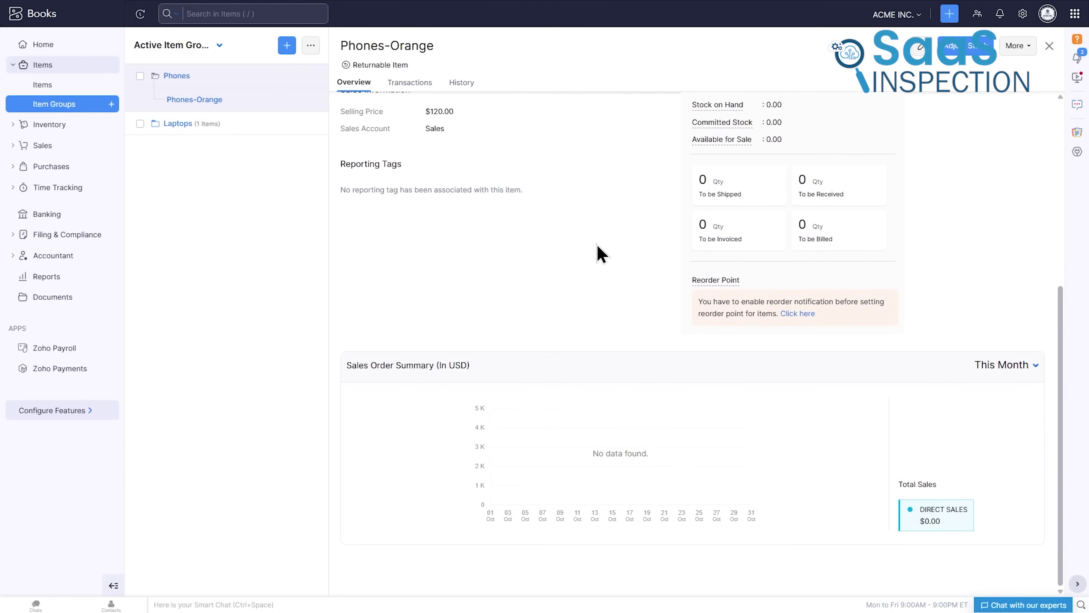
scroll(600, 253, "up", 7)
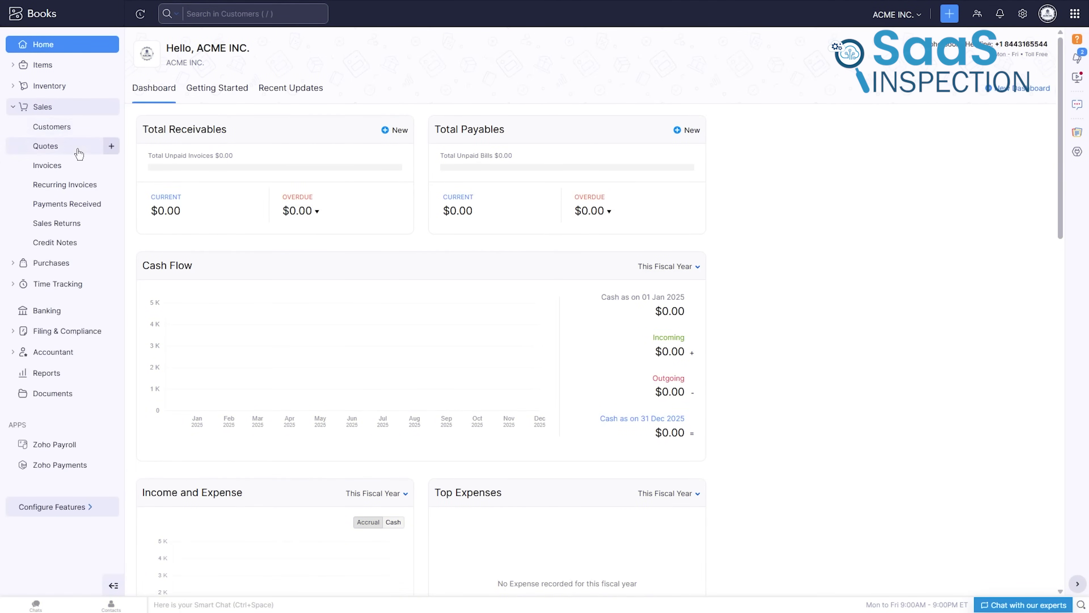
Start a new quote from the Quotes list and enter its reference
left_click(78, 151)
left_click(600, 317)
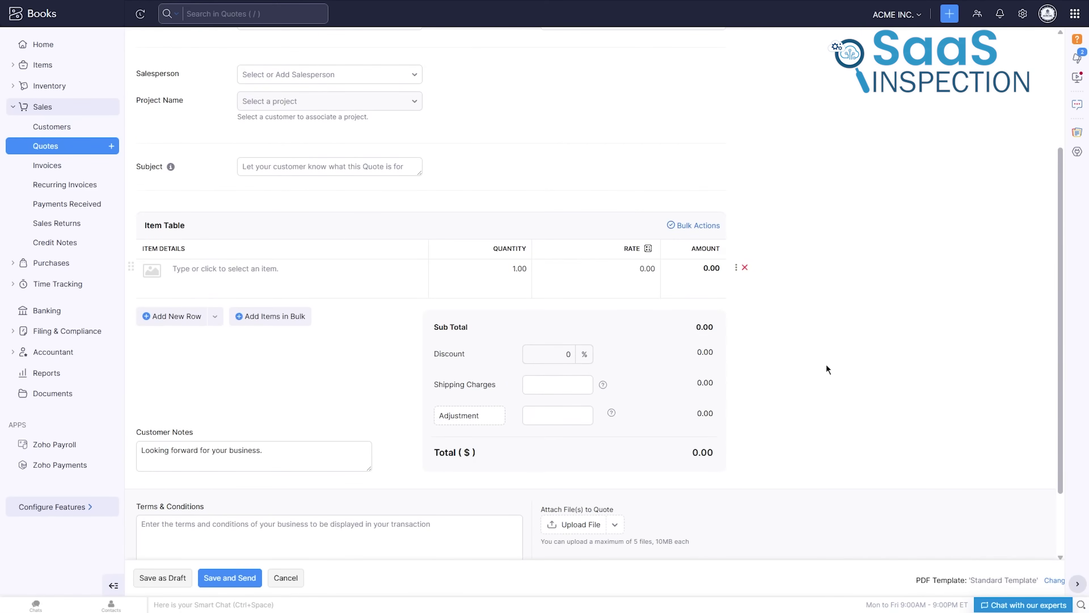
scroll(351, 162, "up", 4)
left_click(351, 163)
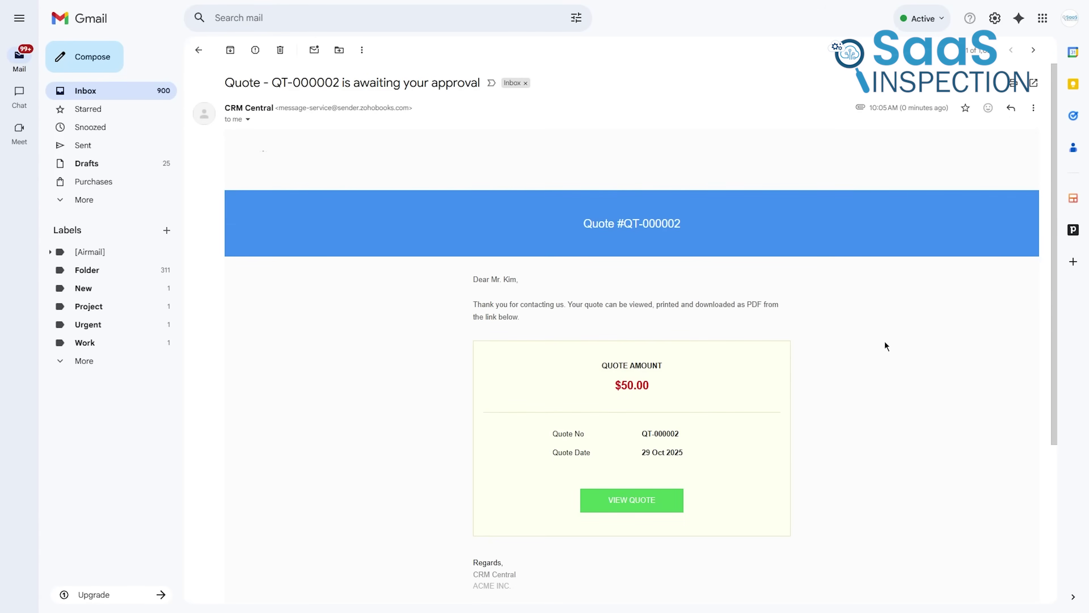
Open the $50 quote online from the Gmail approval email
scroll(884, 342, "down", 3)
left_click(651, 388)
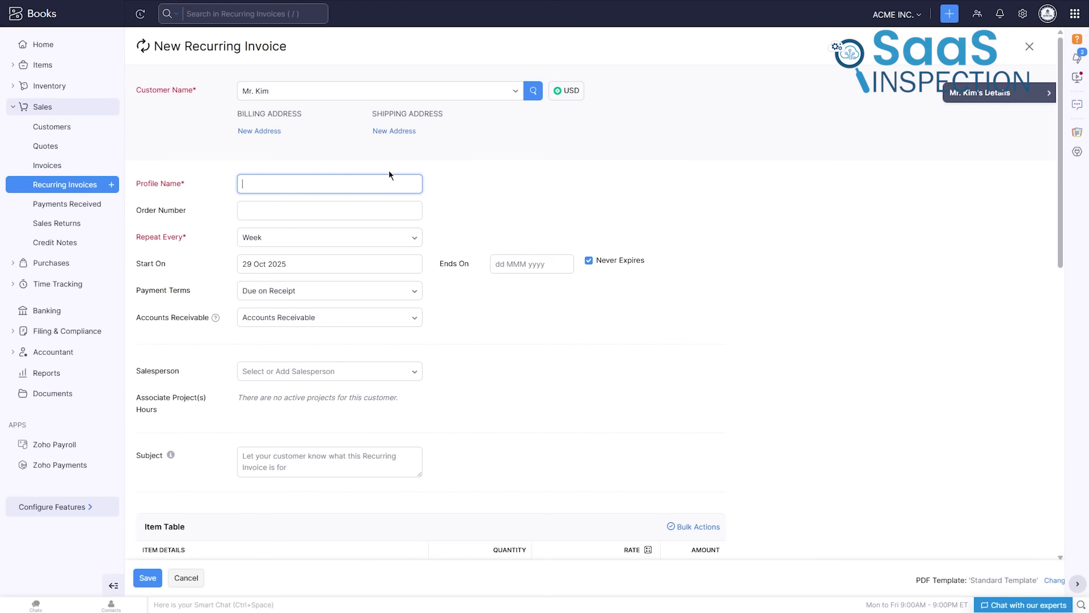
Enter the recurring profile name and order number, ending on 30 Oct 2025
type("Mr Kim")
key("Tab")
type("64d61sf6")
key("Tab")
left_click(532, 263)
left_click(545, 232)
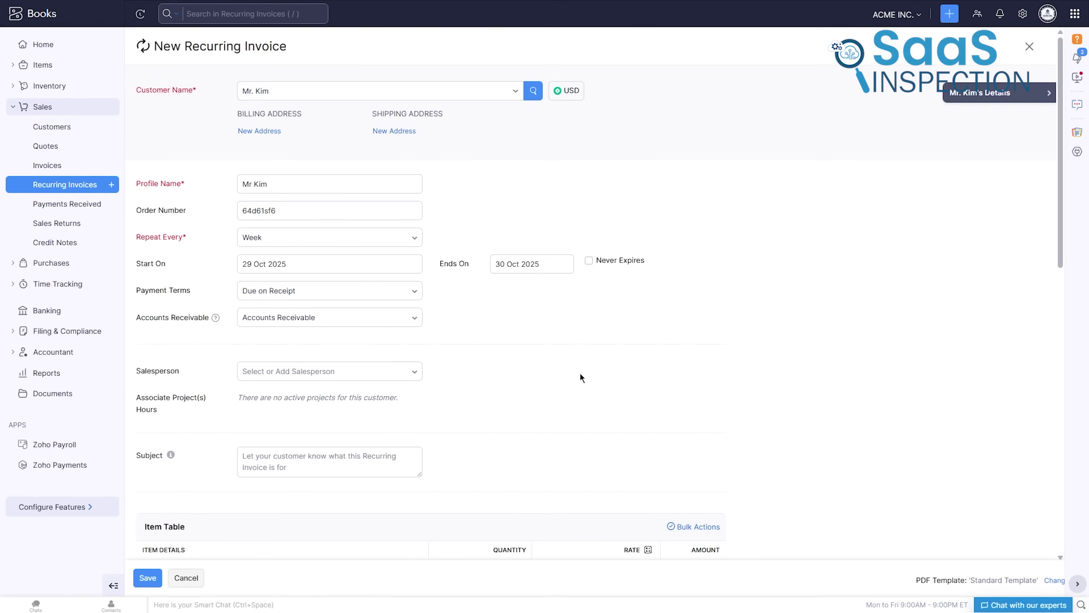
Save the weekly $50 Phone recurring invoice profile, then start a new invoice
scroll(581, 377, "down", 3)
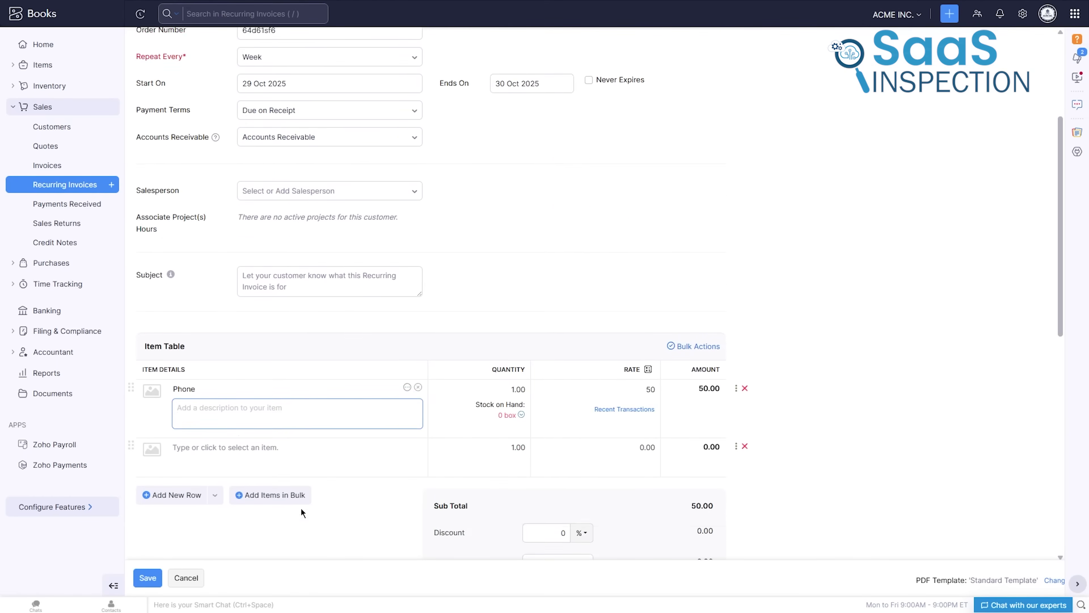
scroll(301, 513, "down", 3)
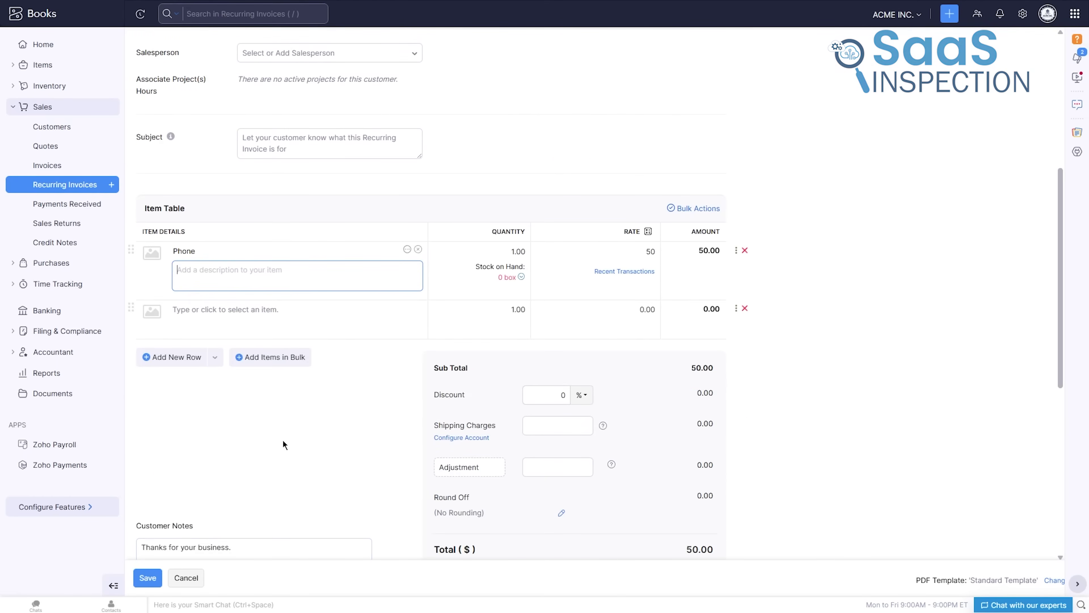
scroll(283, 444, "up", 10)
scroll(283, 444, "down", 10)
left_click(147, 578)
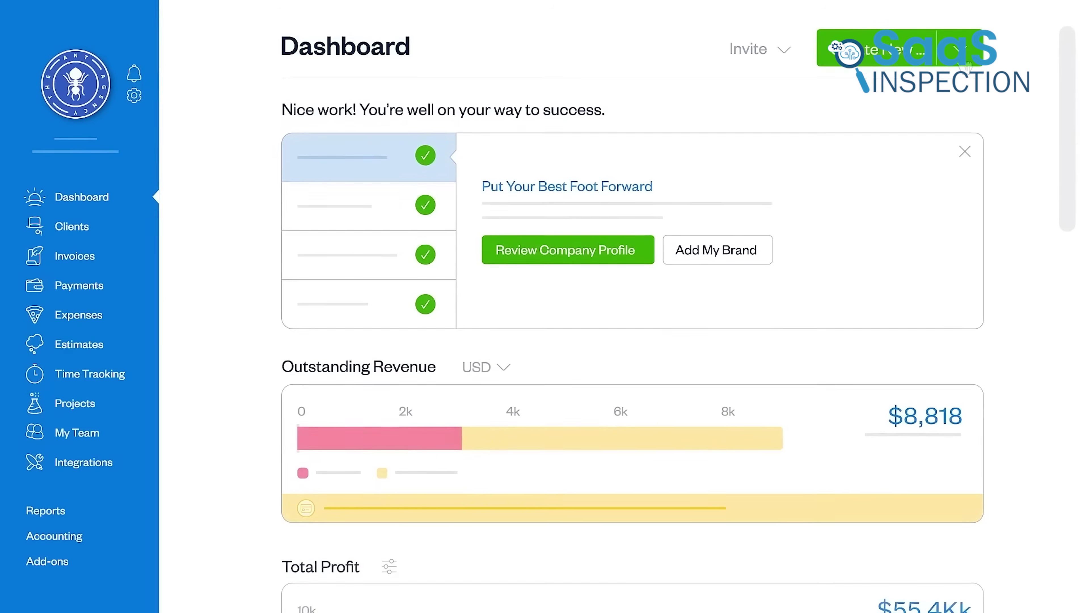
left_click(859, 47)
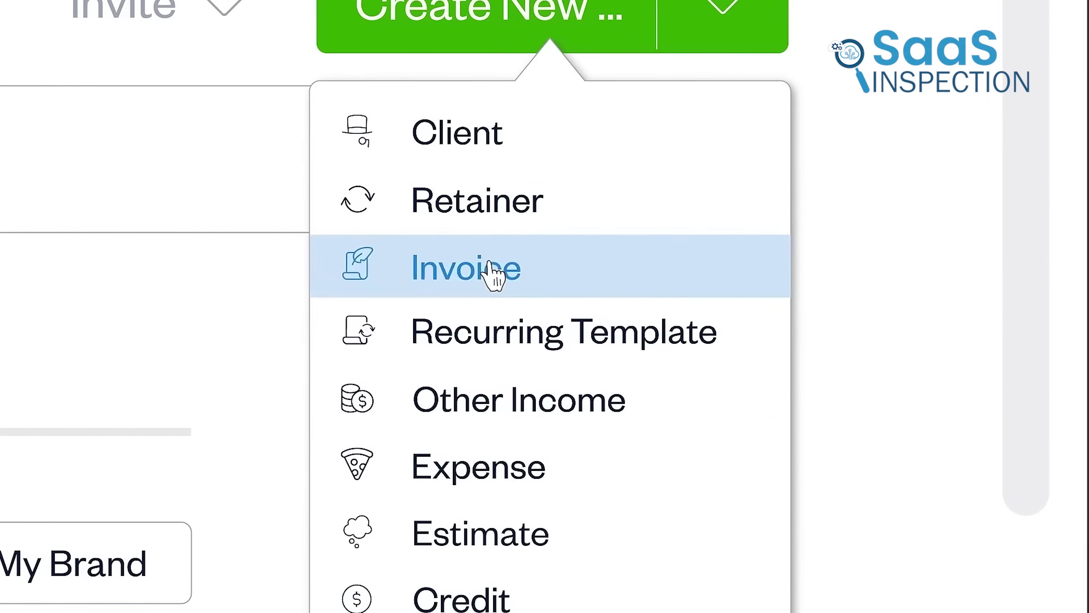
left_click(491, 275)
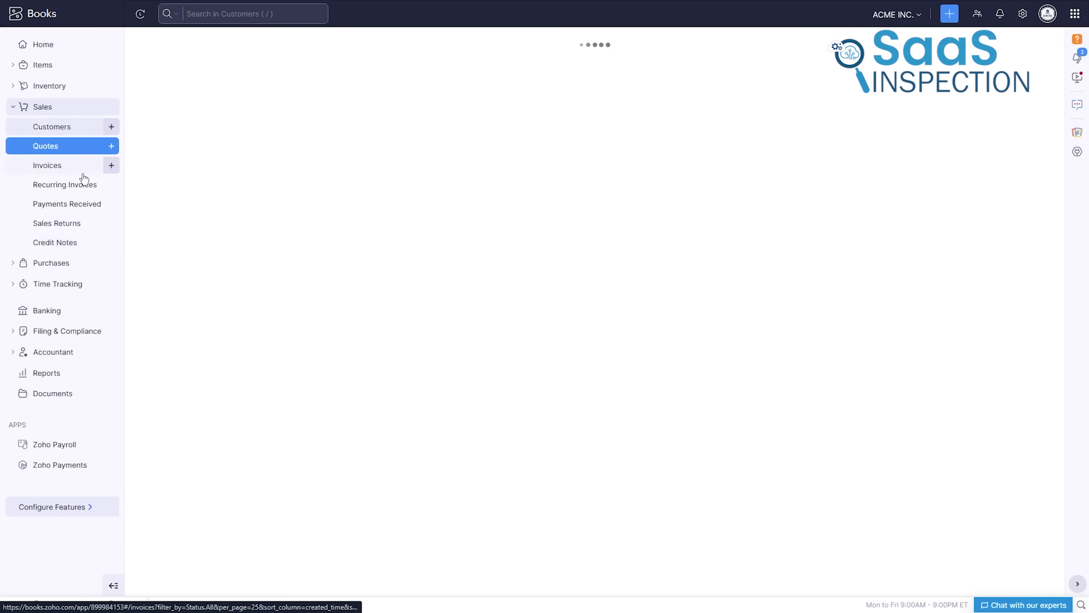
Review the draft $850 quote, then the sent $50 quote and its PDF preview
left_click(64, 151)
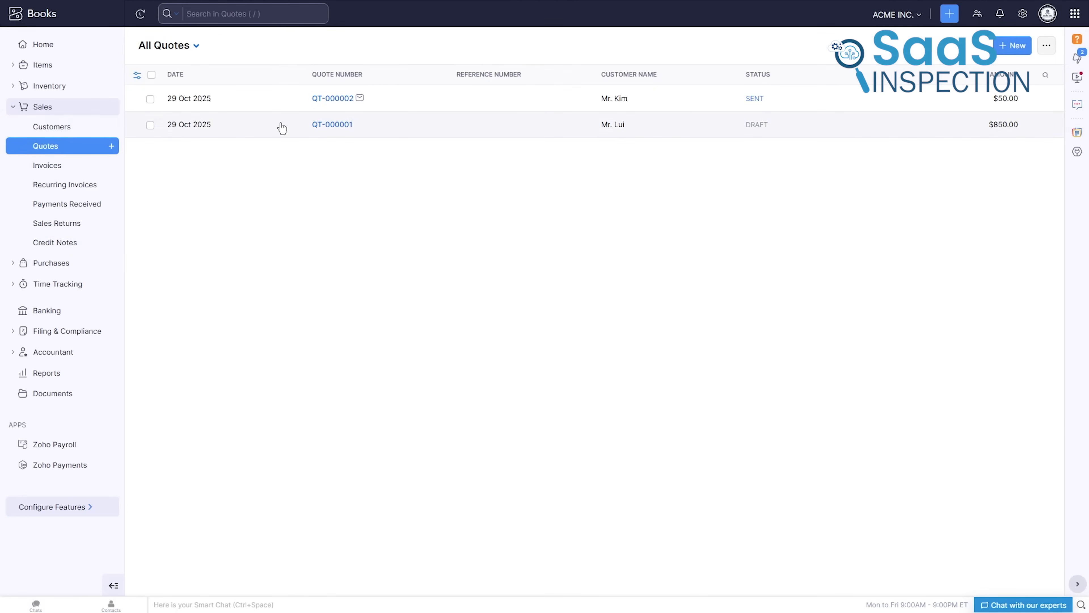
left_click(282, 127)
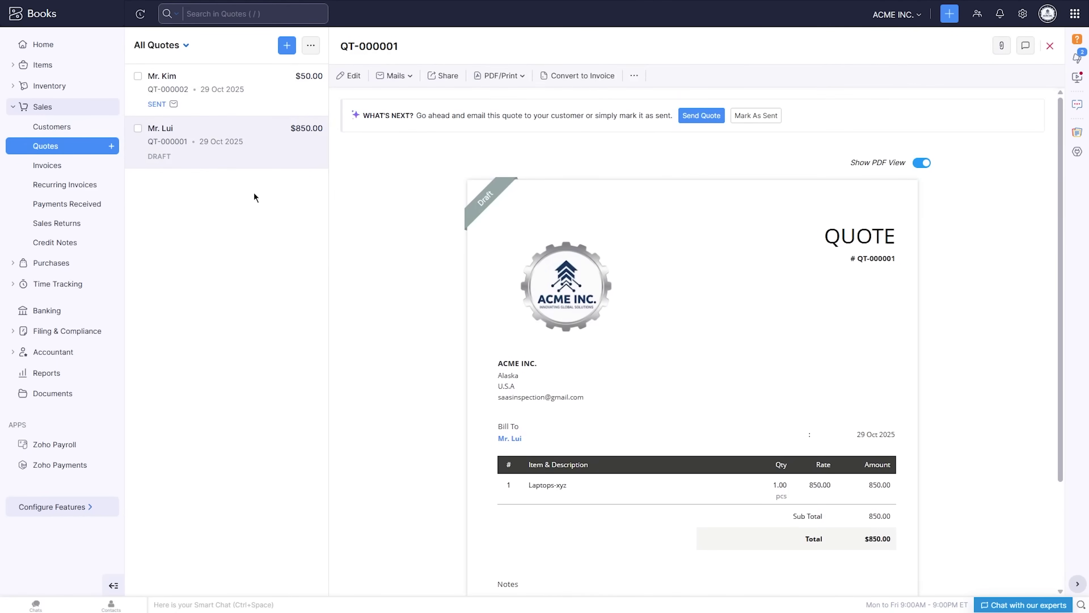
left_click(228, 106)
scroll(385, 279, "down", 5)
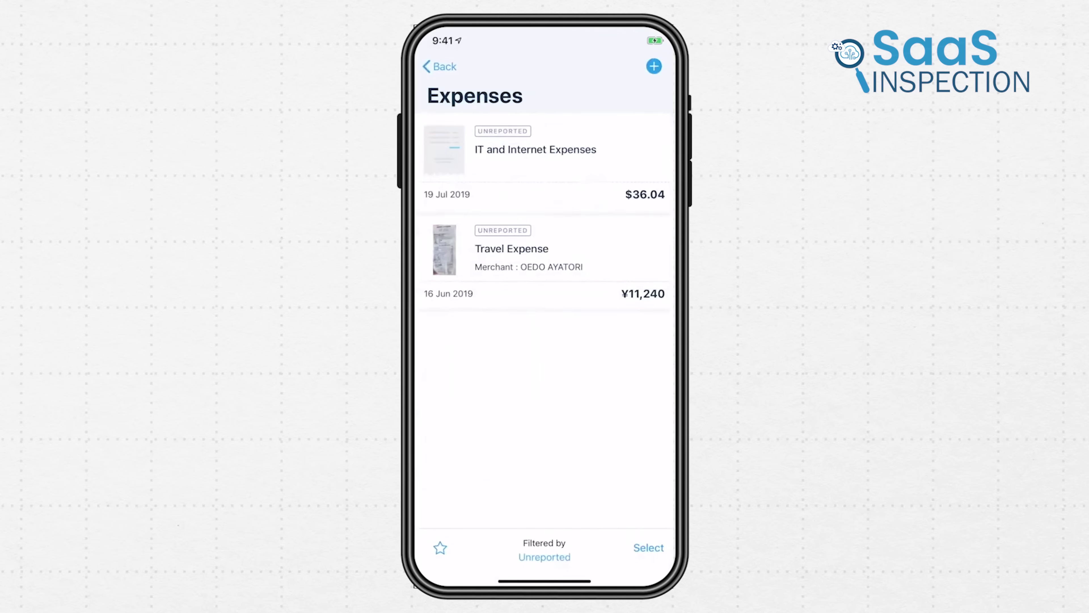
Edit the $36.04 IT and Internet Expenses entry, assign it a customer and save
left_click(544, 148)
left_click(462, 555)
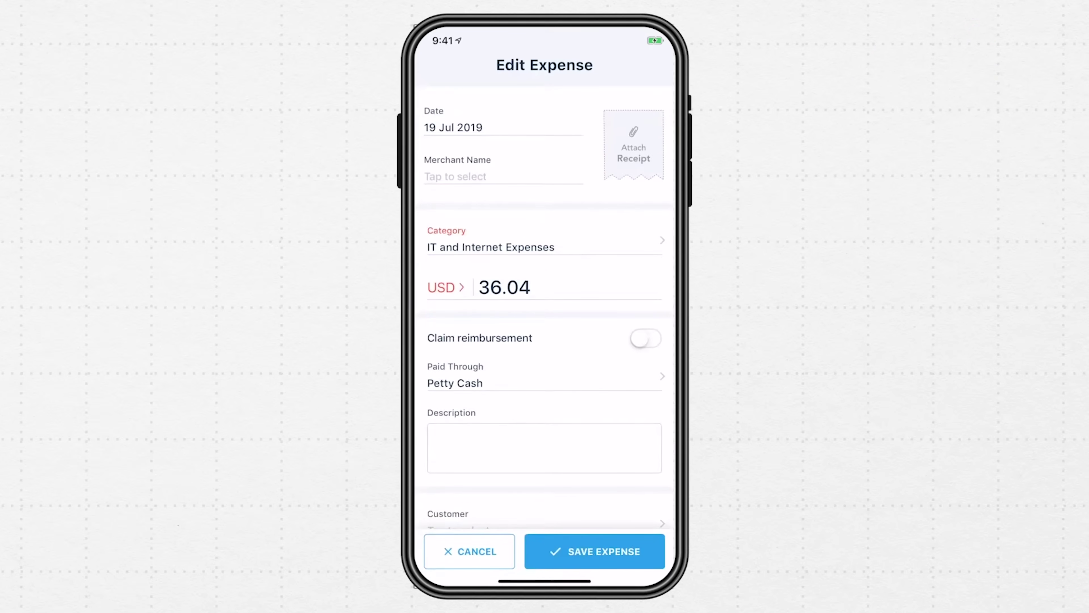
scroll(544, 300, "down", 5)
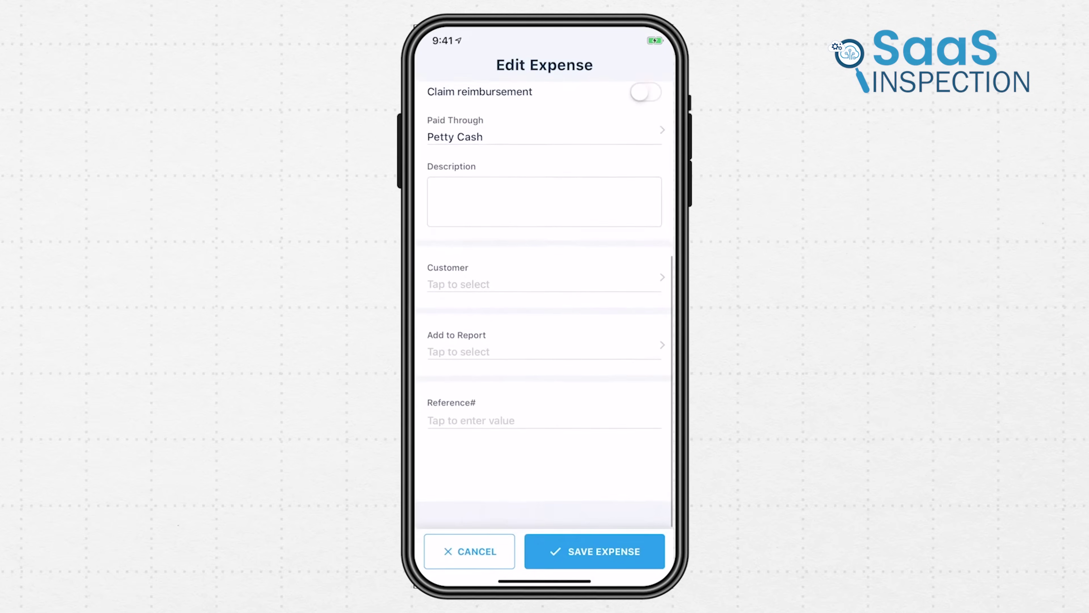
left_click(545, 306)
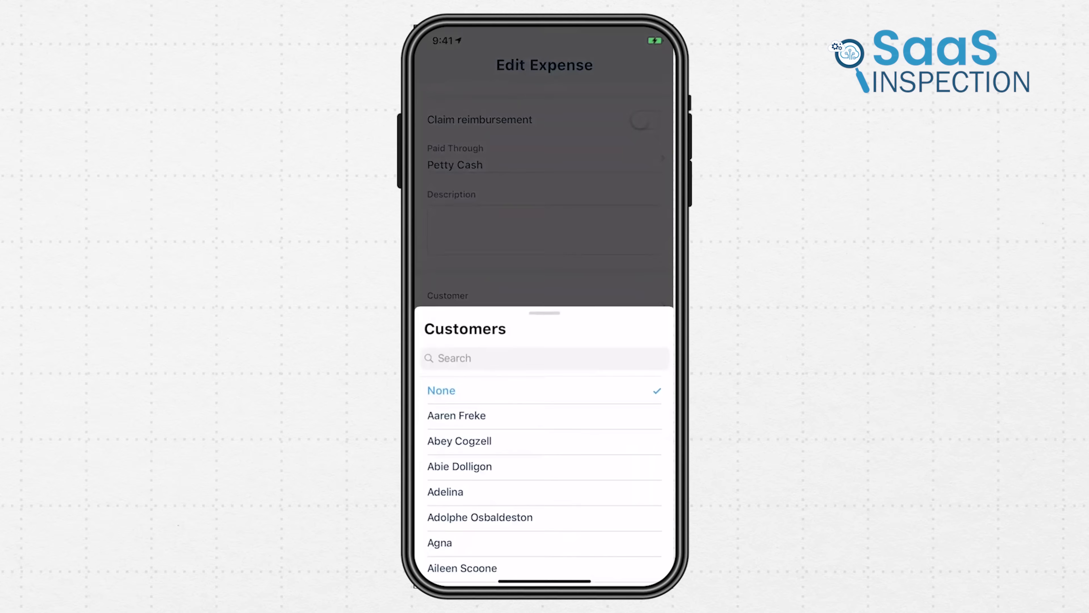
scroll(545, 429, "down", 5)
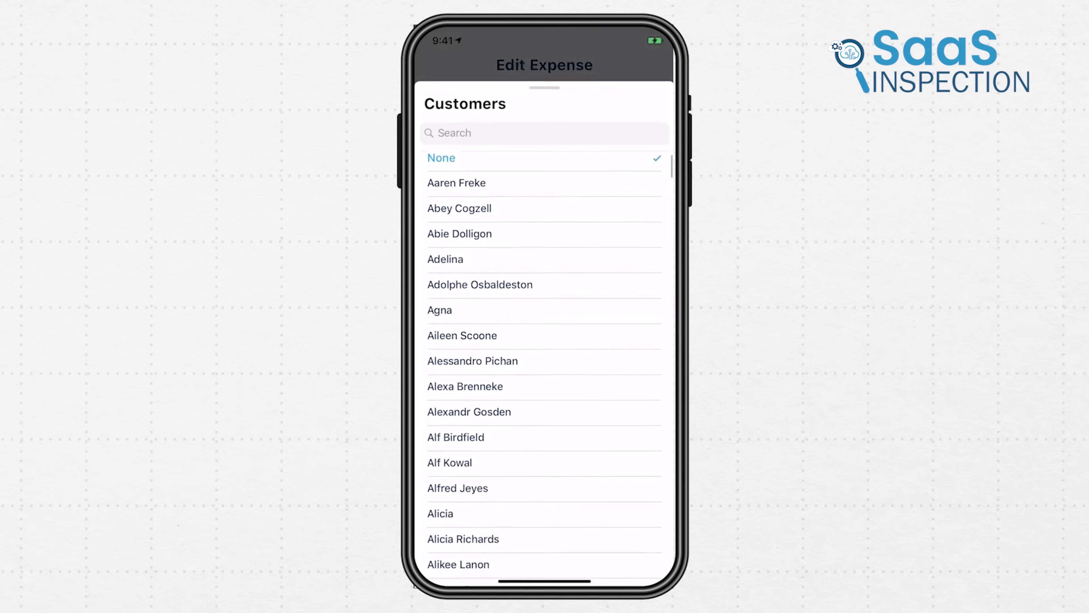
left_click(458, 538)
left_click(593, 549)
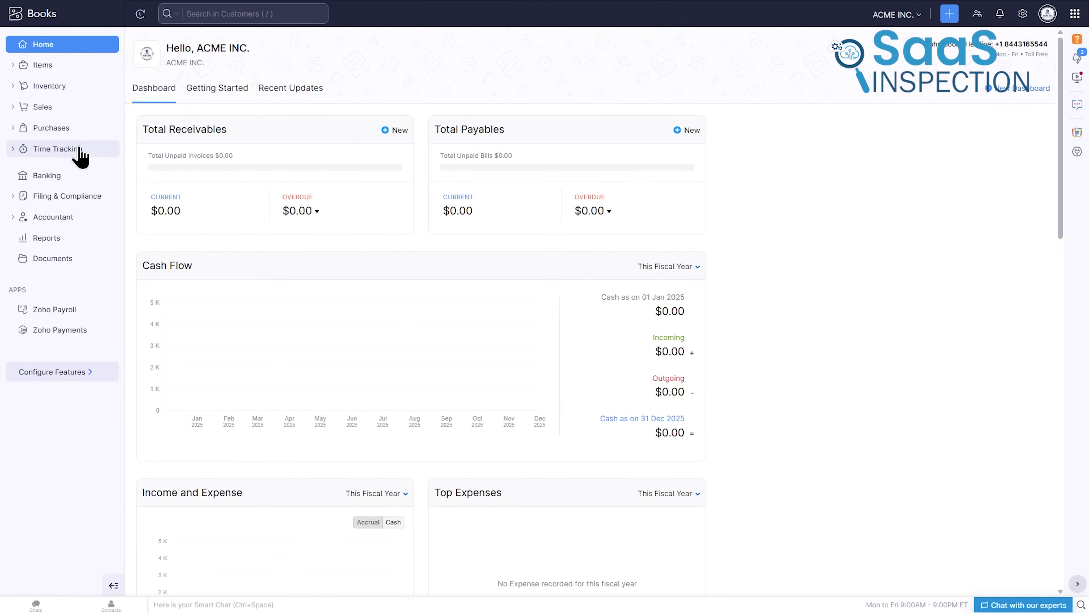
Open the Time Tracking projects list and view the project's details
left_click(80, 157)
left_click(85, 172)
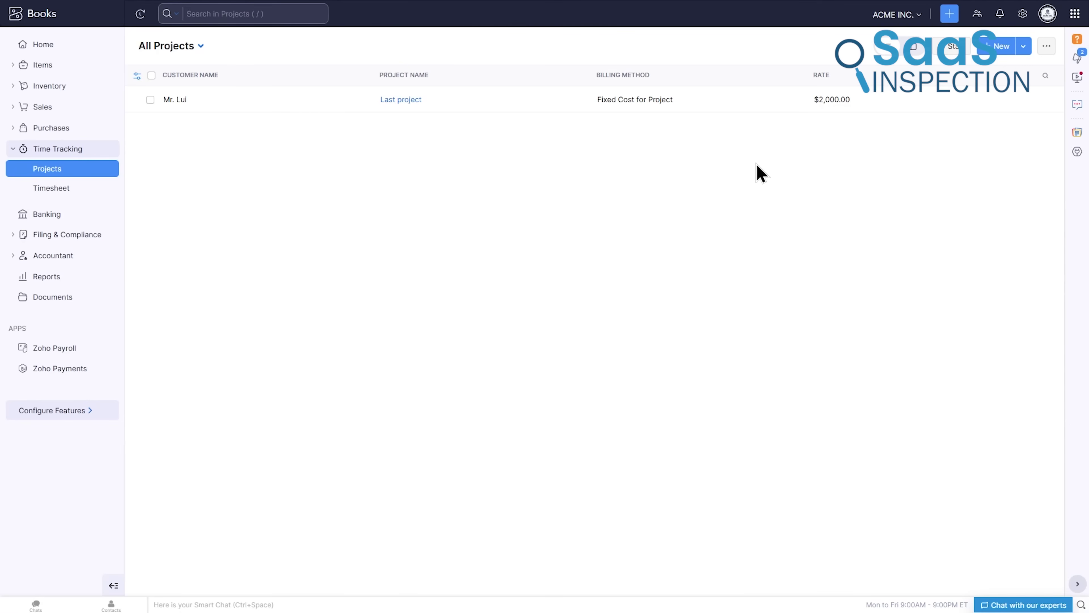
left_click(736, 100)
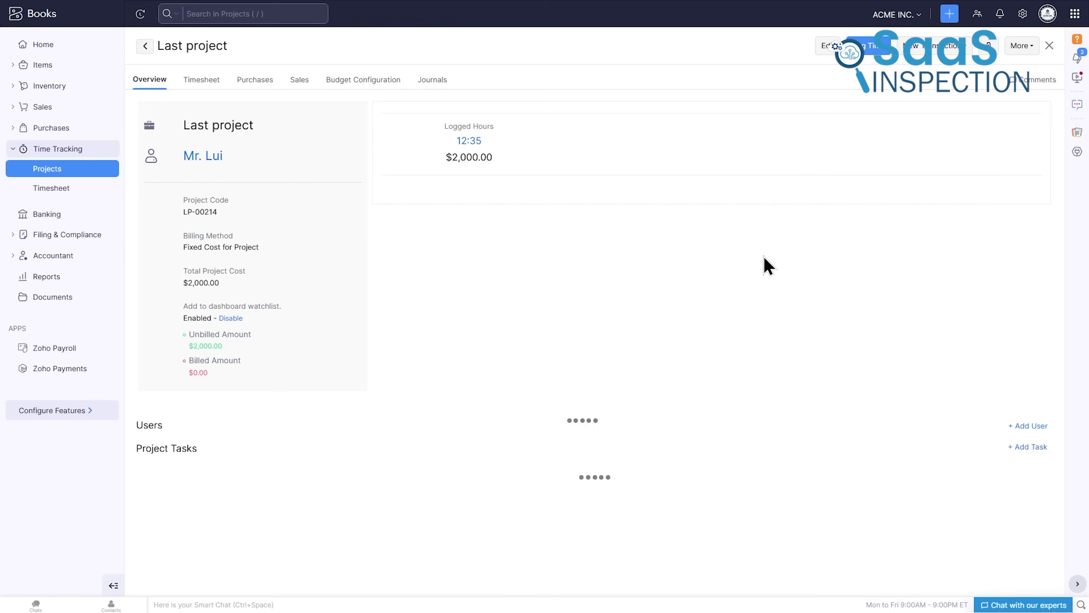
scroll(767, 266, "down", 1)
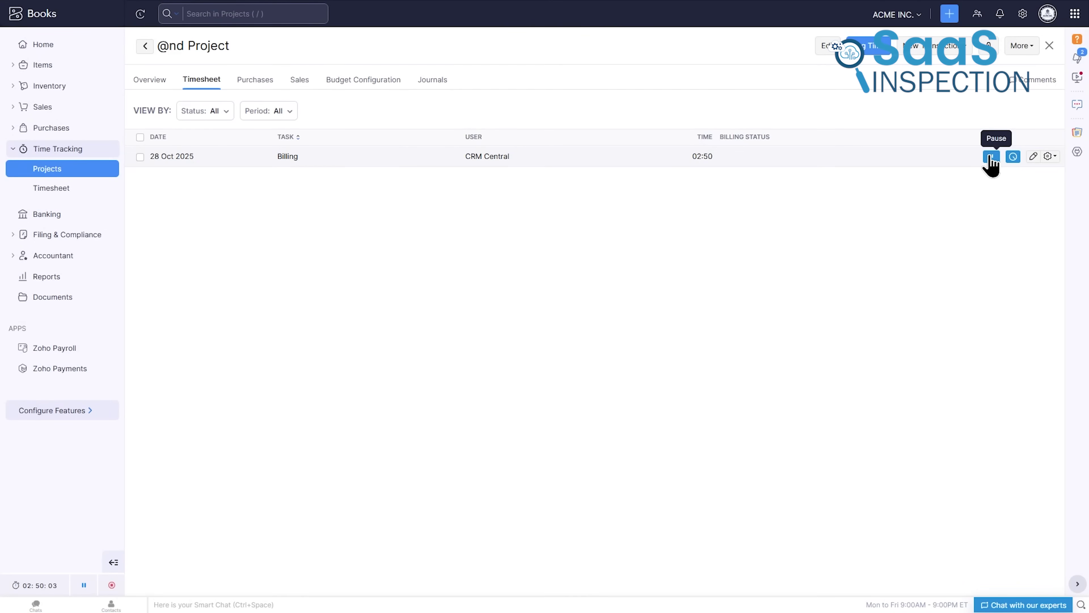
left_click(967, 46)
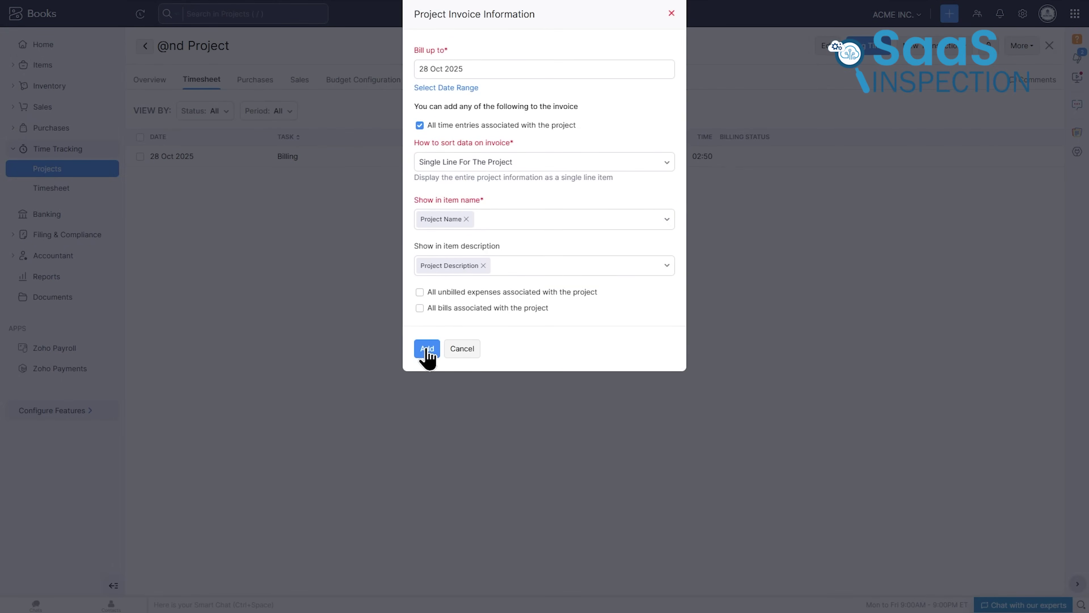
left_click(427, 350)
scroll(607, 263, "down", 3)
scroll(793, 245, "down", 5)
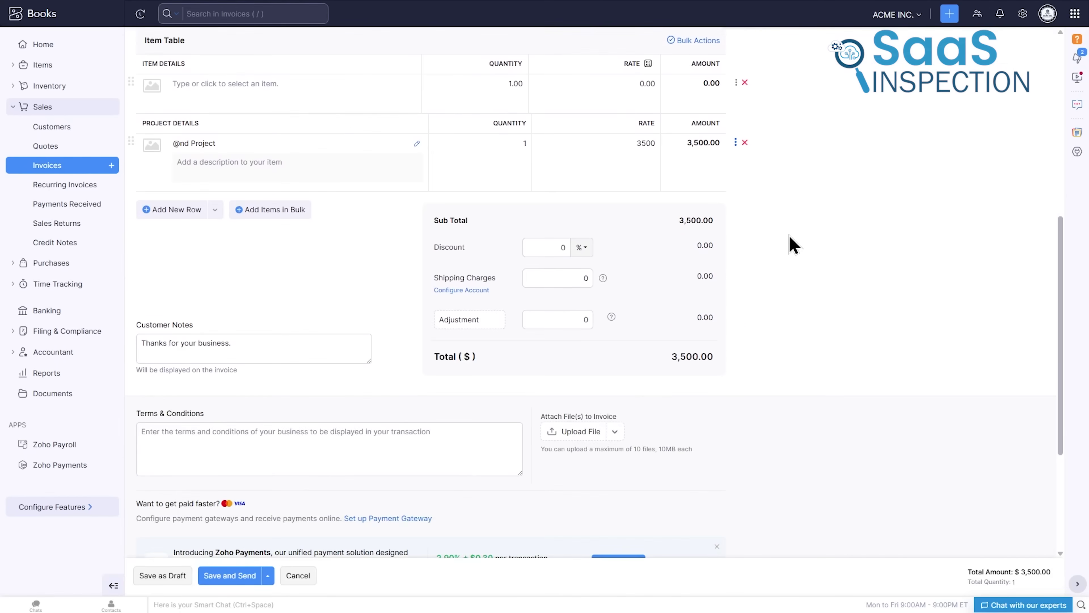
scroll(792, 245, "down", 3)
scroll(793, 244, "up", 12)
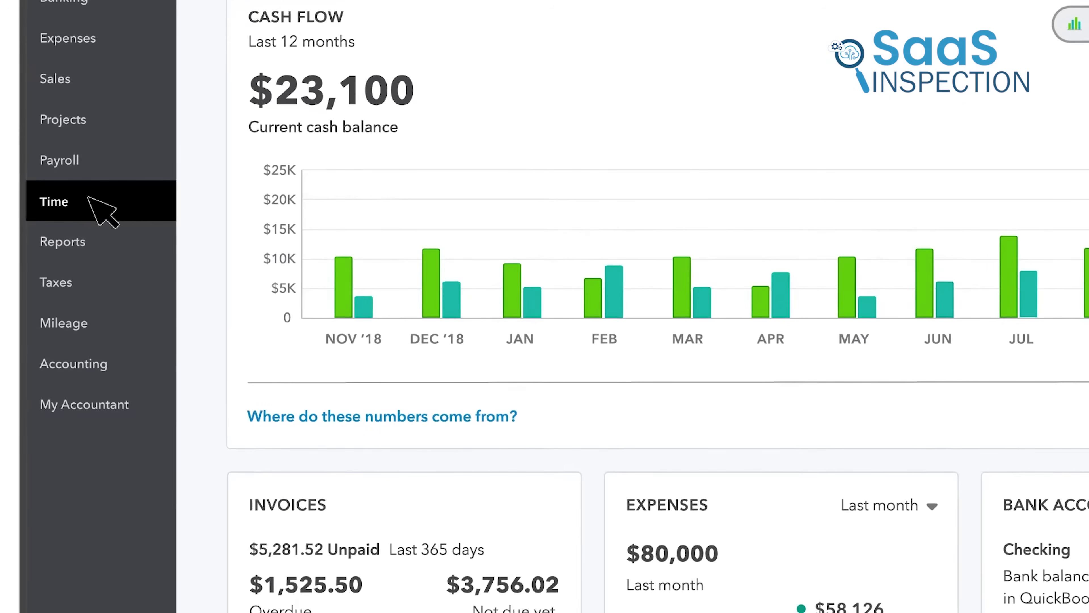
left_click(97, 212)
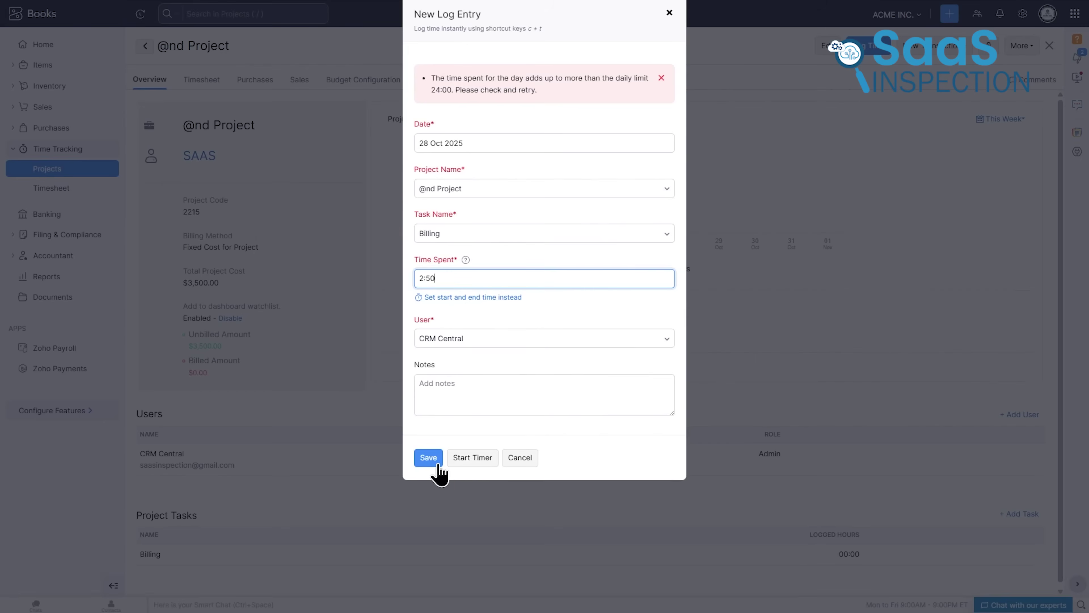
left_click(440, 460)
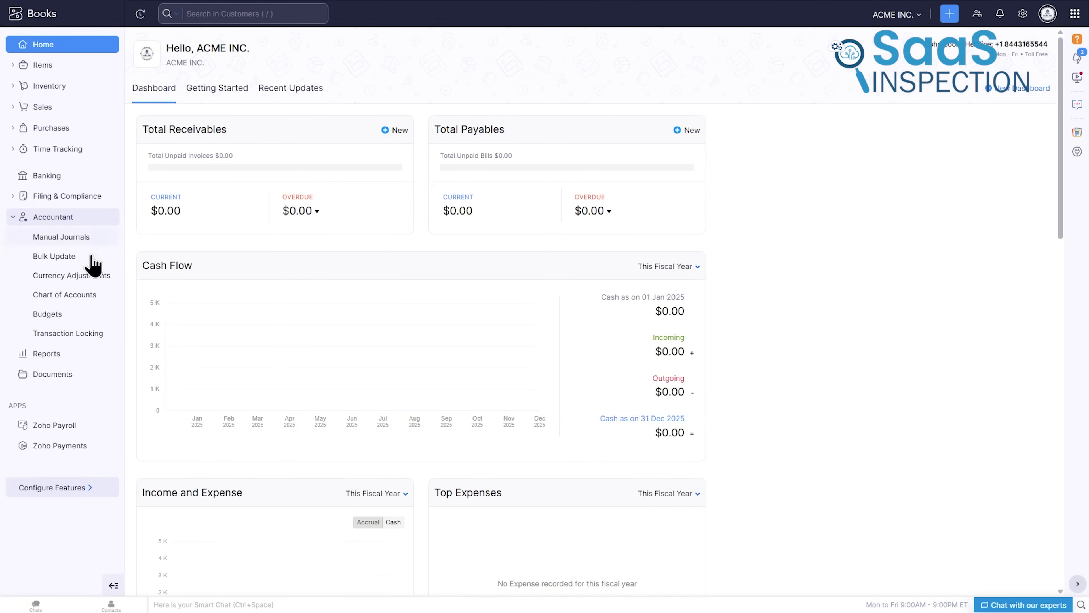
Open the Chart of Accounts and scroll through active accounts down to income and expenses
left_click(88, 296)
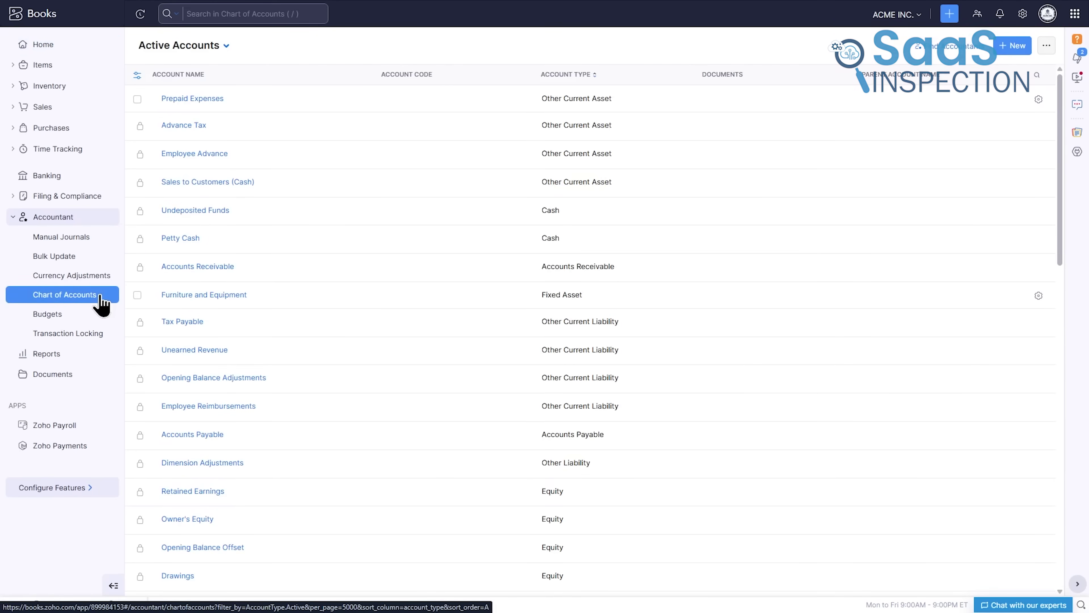
scroll(264, 283, "down", 4)
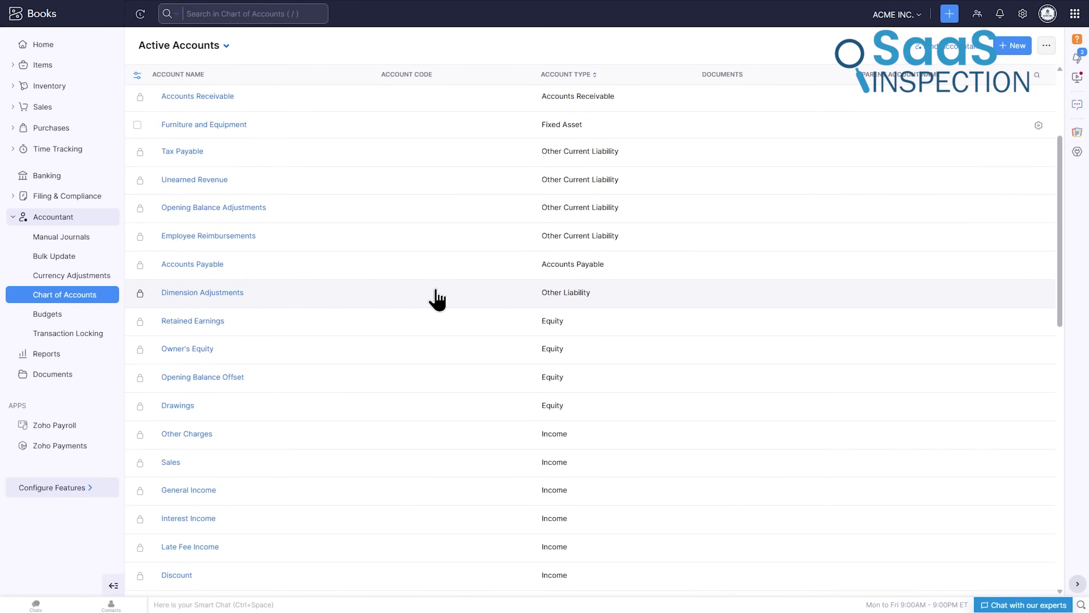
scroll(425, 328, "down", 1)
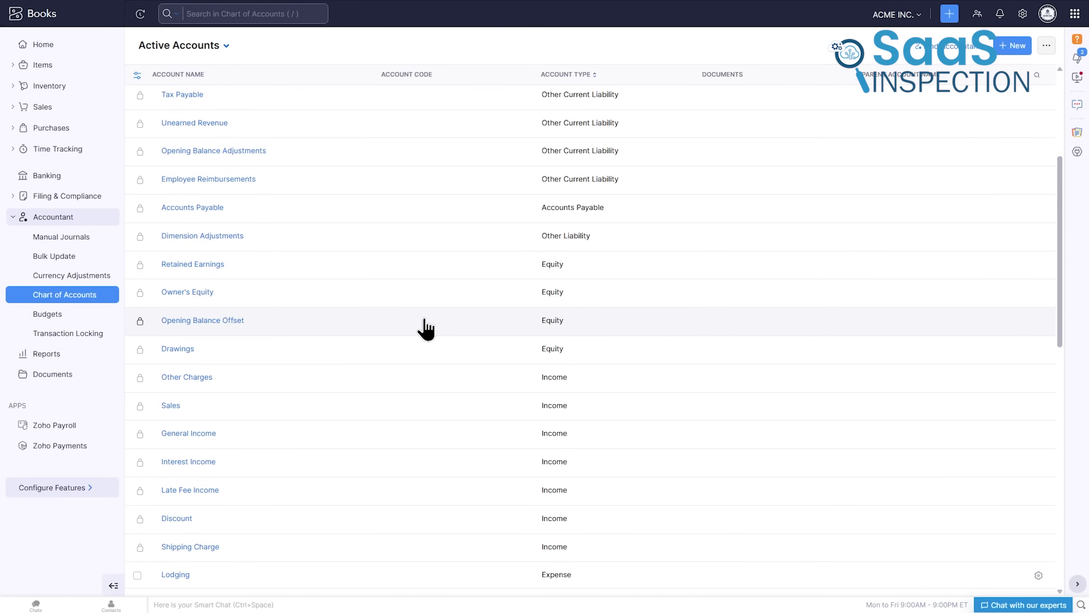
scroll(426, 328, "down", 1)
scroll(425, 328, "down", 2)
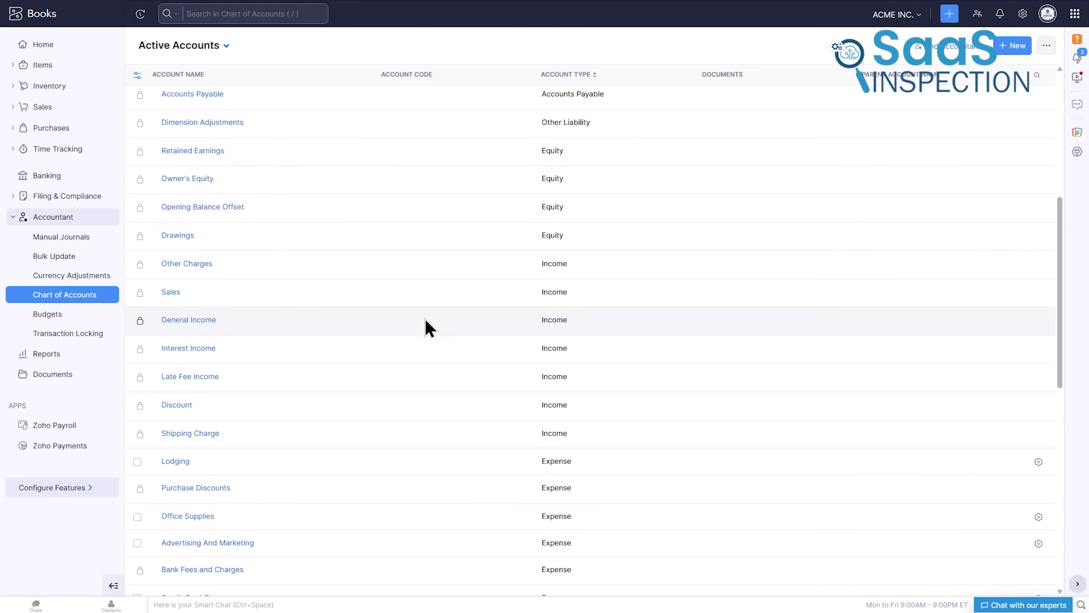
scroll(425, 328, "down", 2)
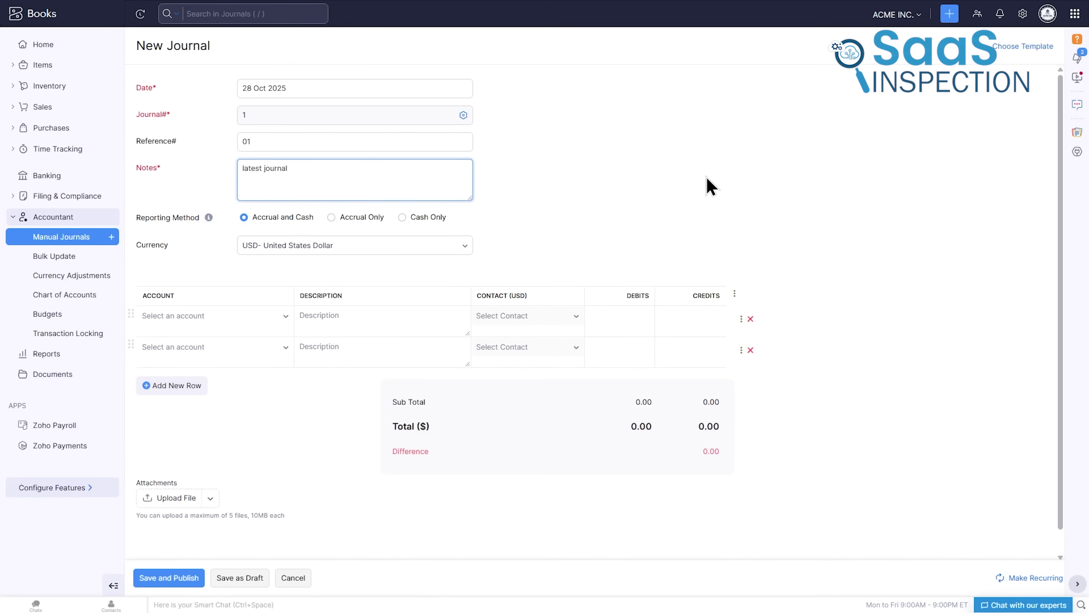
Start the first journal line by selecting its Description cell
scroll(708, 180, "down", 1)
left_click(405, 291)
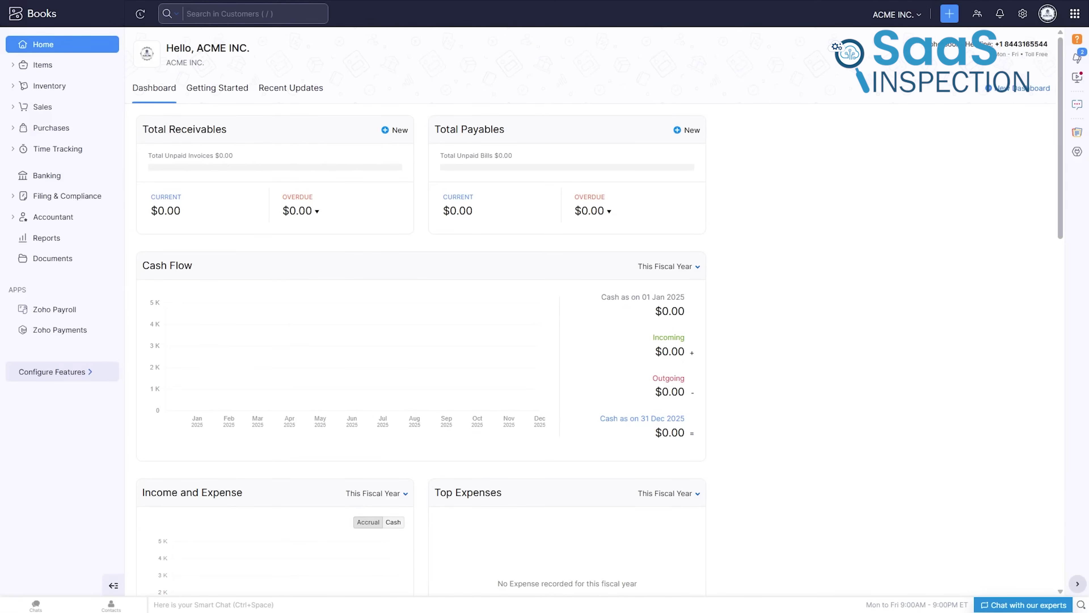
Review the dashboard's cash flow, income, projects and bank panels, then open Reports
scroll(876, 253, "down", 5)
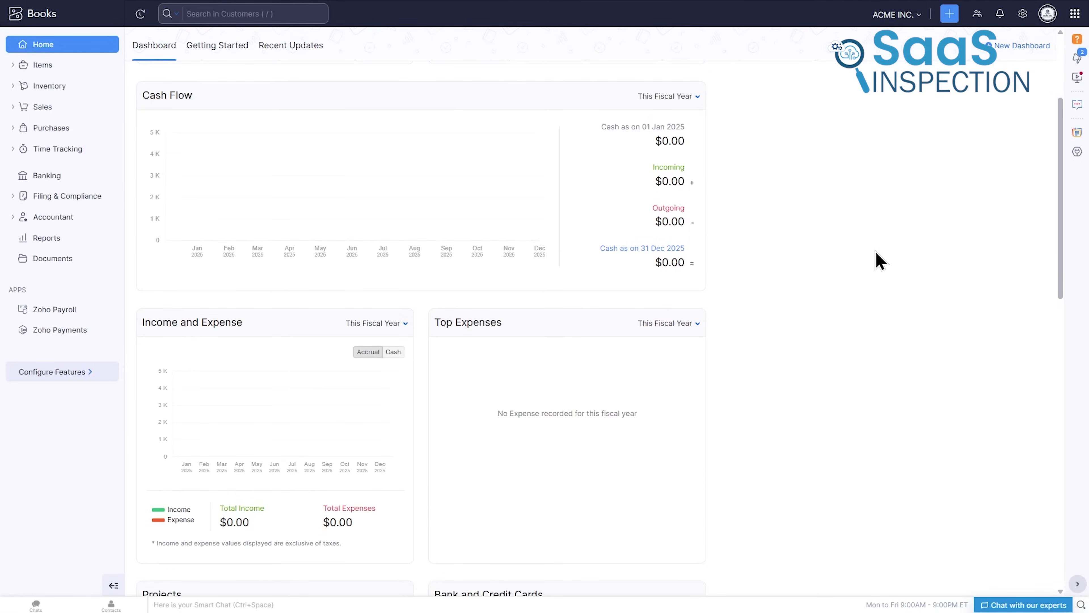
scroll(877, 253, "down", 3)
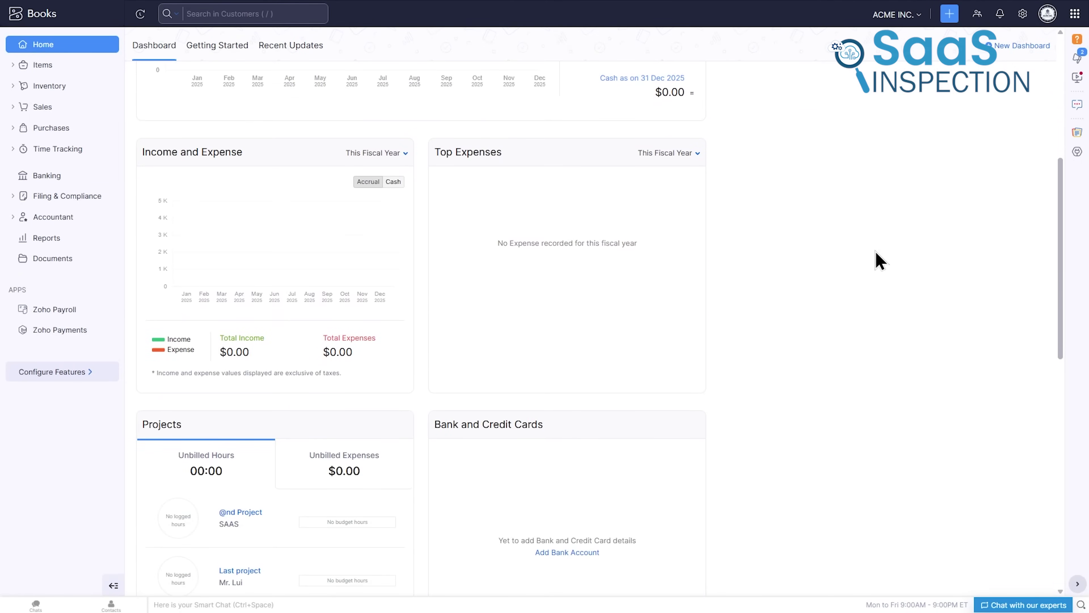
scroll(877, 253, "down", 8)
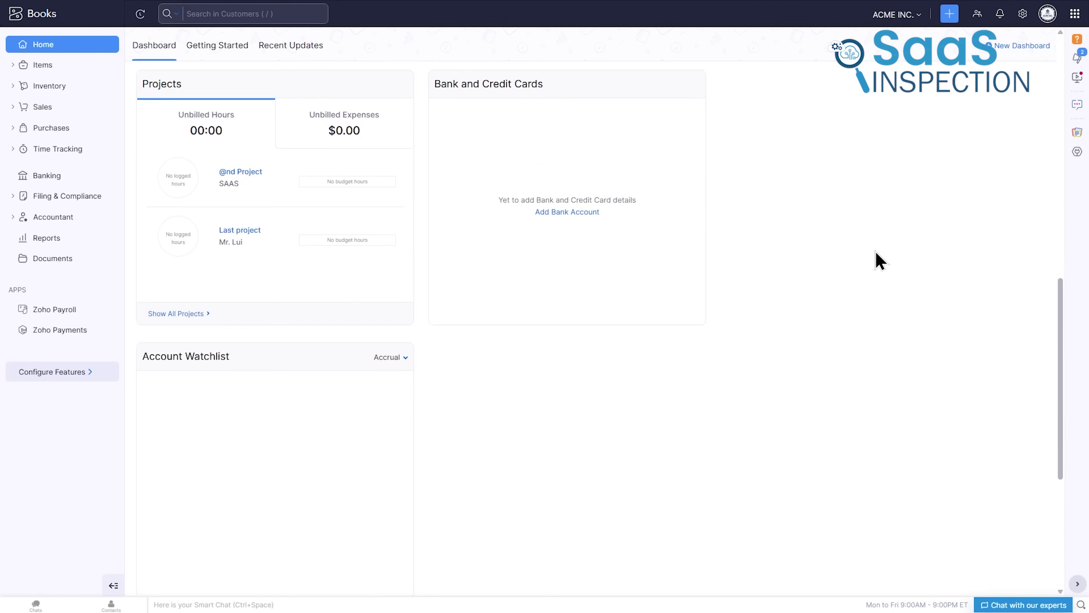
scroll(880, 260, "down", 4)
scroll(880, 260, "down", 3)
scroll(879, 260, "up", 17)
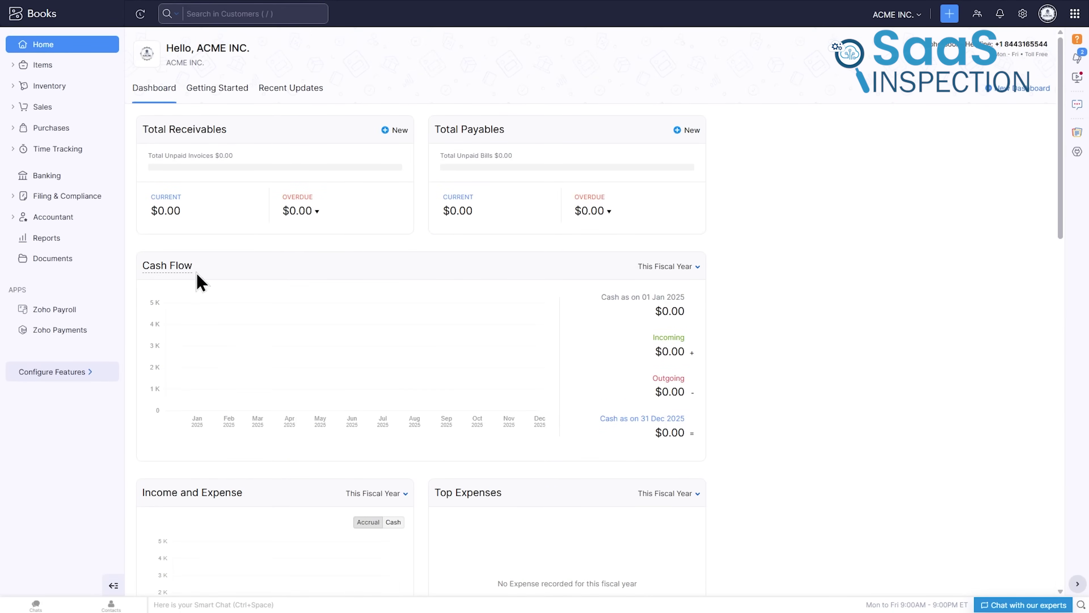
left_click(61, 242)
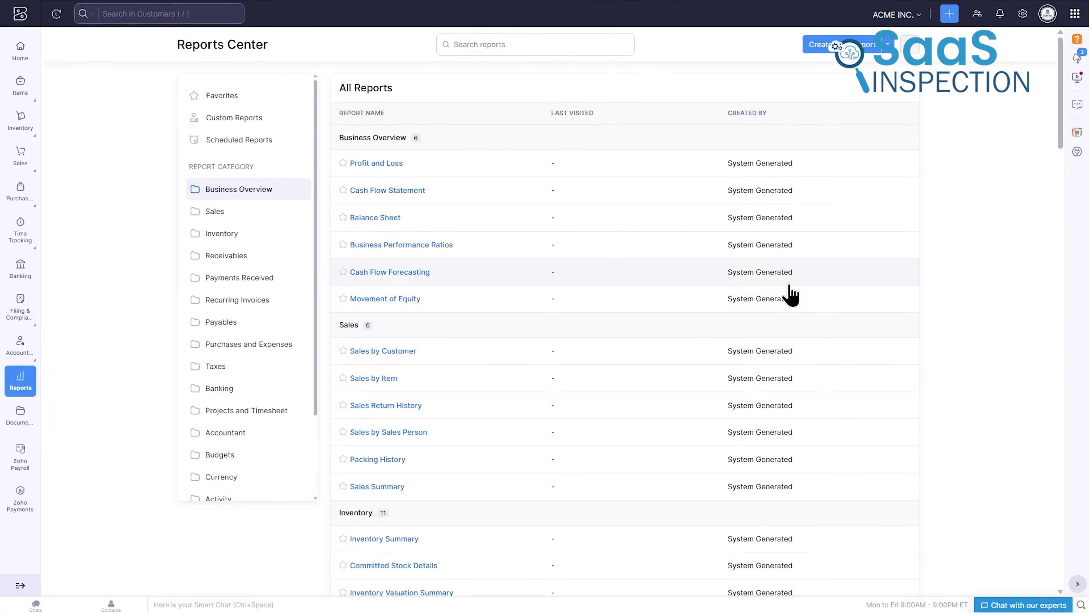
Scroll through the Reports Center's business overview and sales reports
scroll(790, 295, "up", 3)
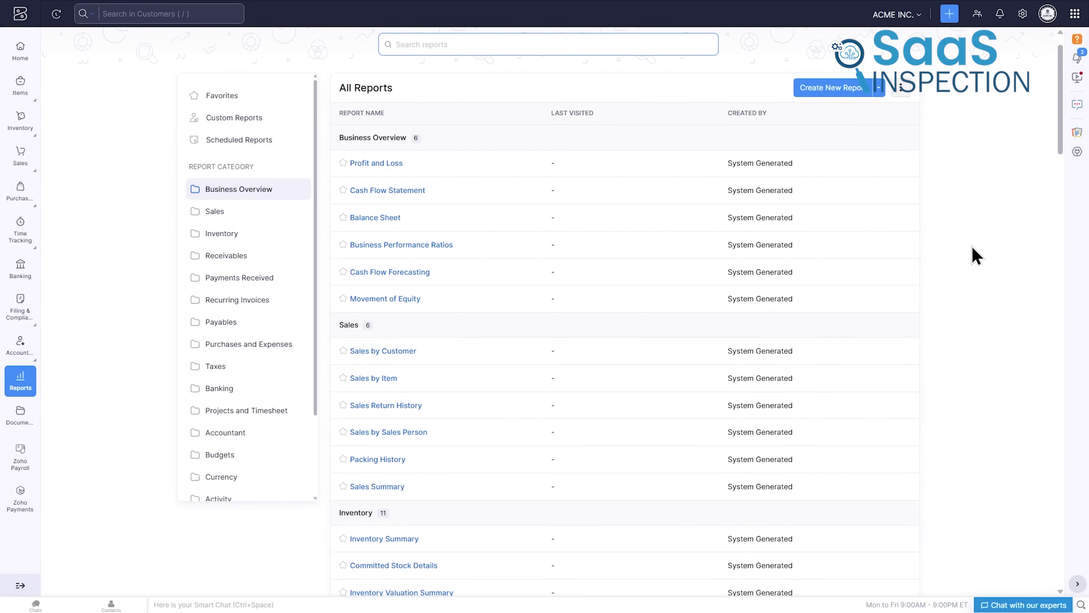
scroll(976, 255, "down", 6)
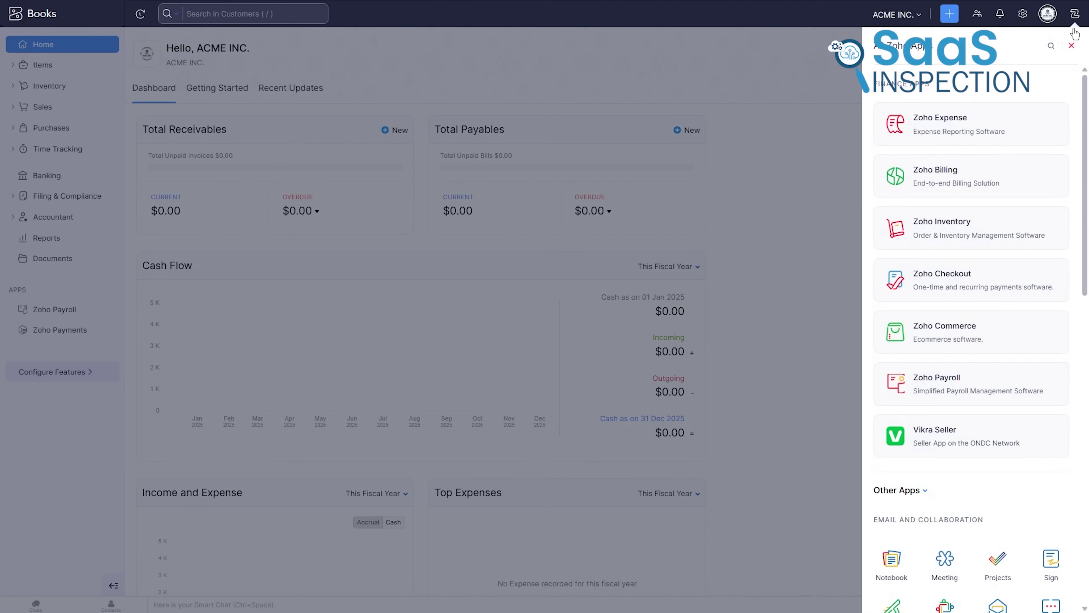
scroll(1032, 179, "down", 1)
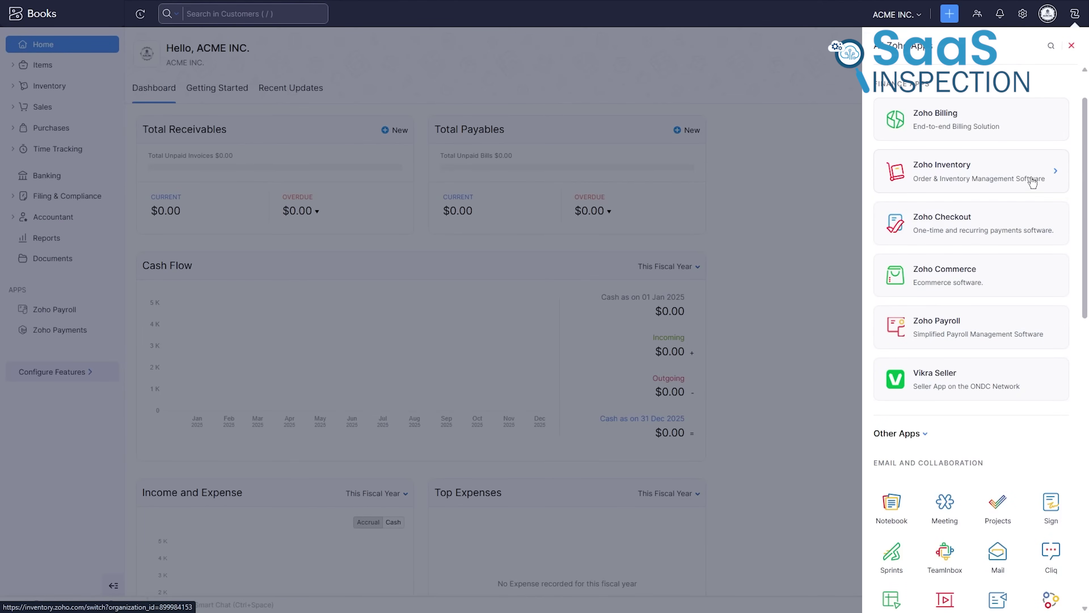
left_click_drag(1083, 205, 1067, 274)
scroll(1068, 274, "down", 4)
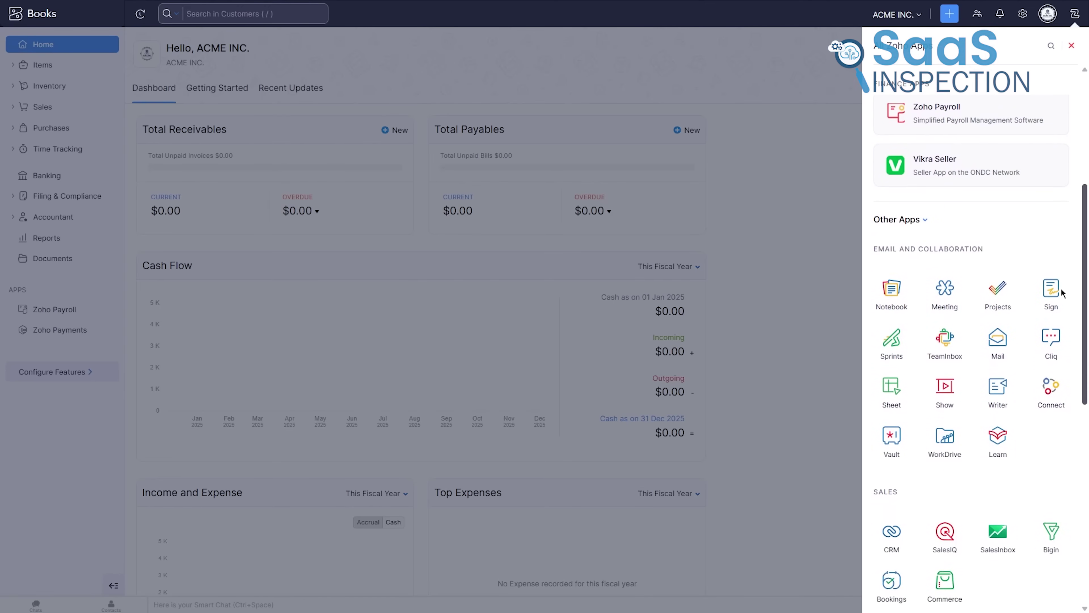
scroll(1065, 342, "down", 5)
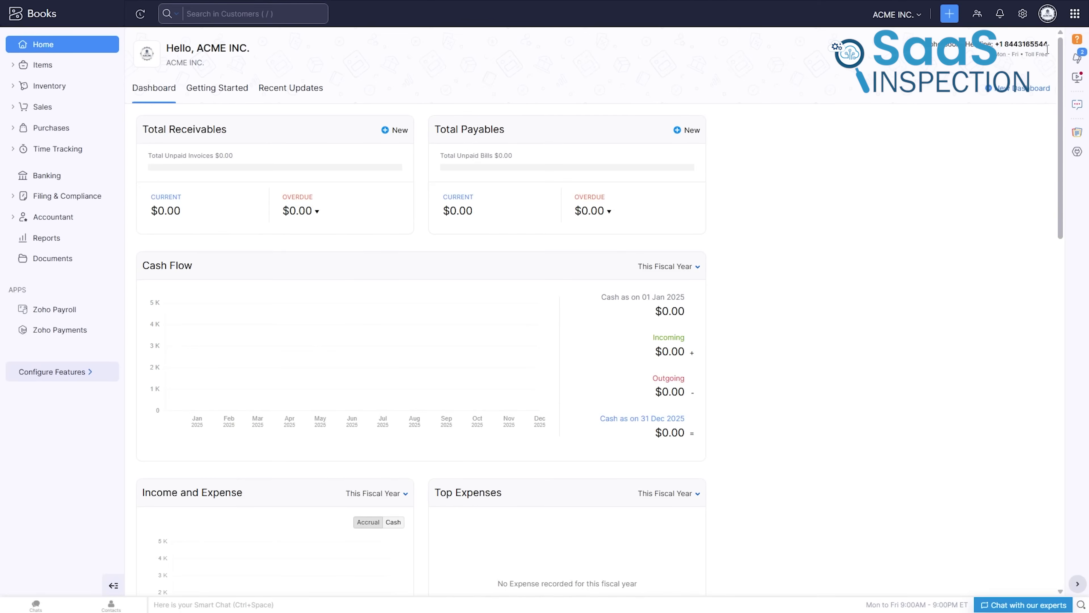
left_click(1075, 13)
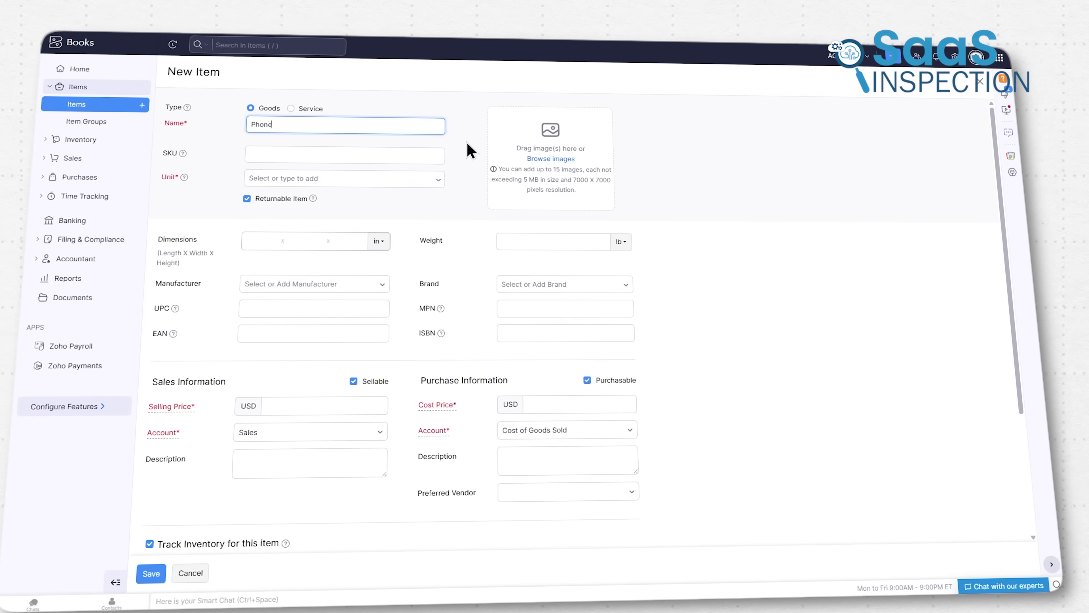
Enter 'box' as the unit for the new Phone item
type("box")
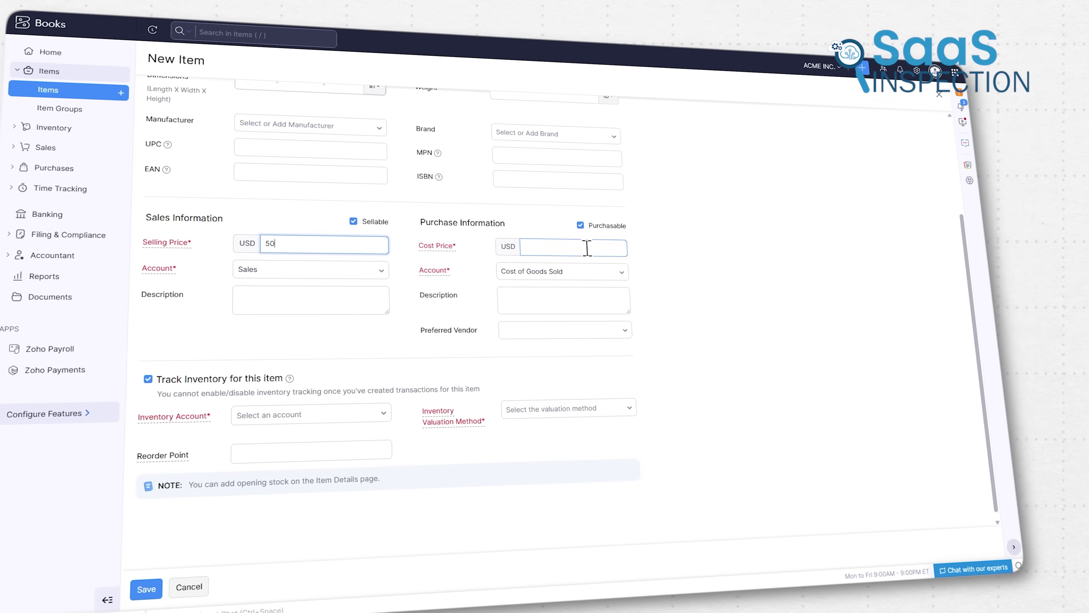